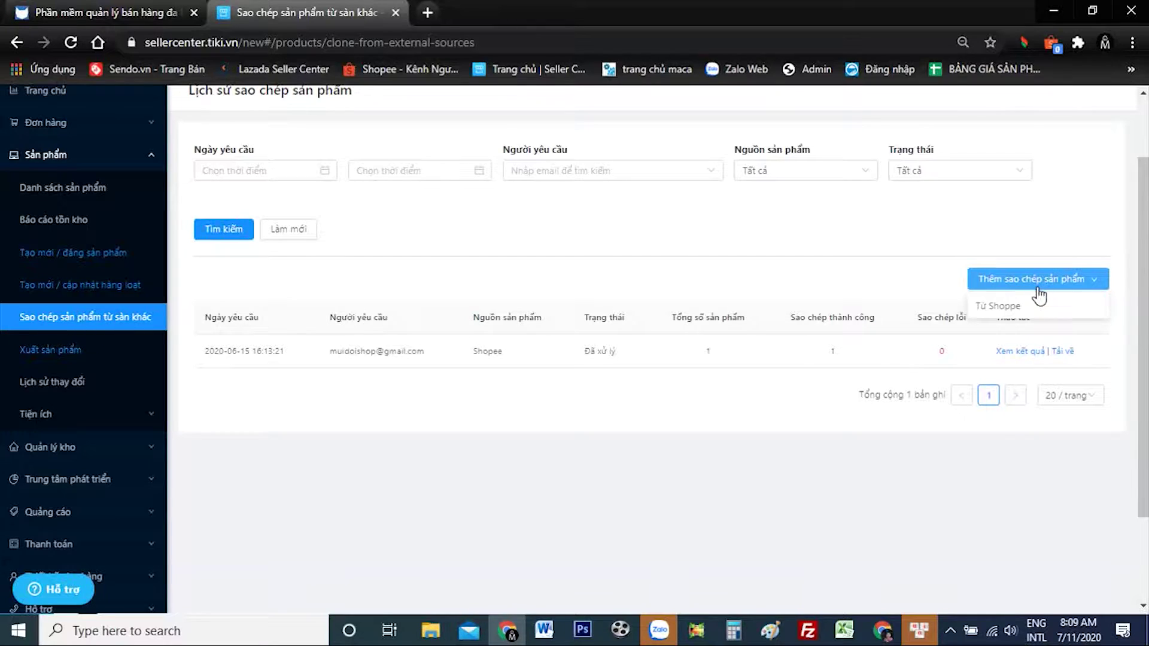
- Start a new product copy request from Shopee, and open shopee.vn in a separate browser tab
click(1005, 307)
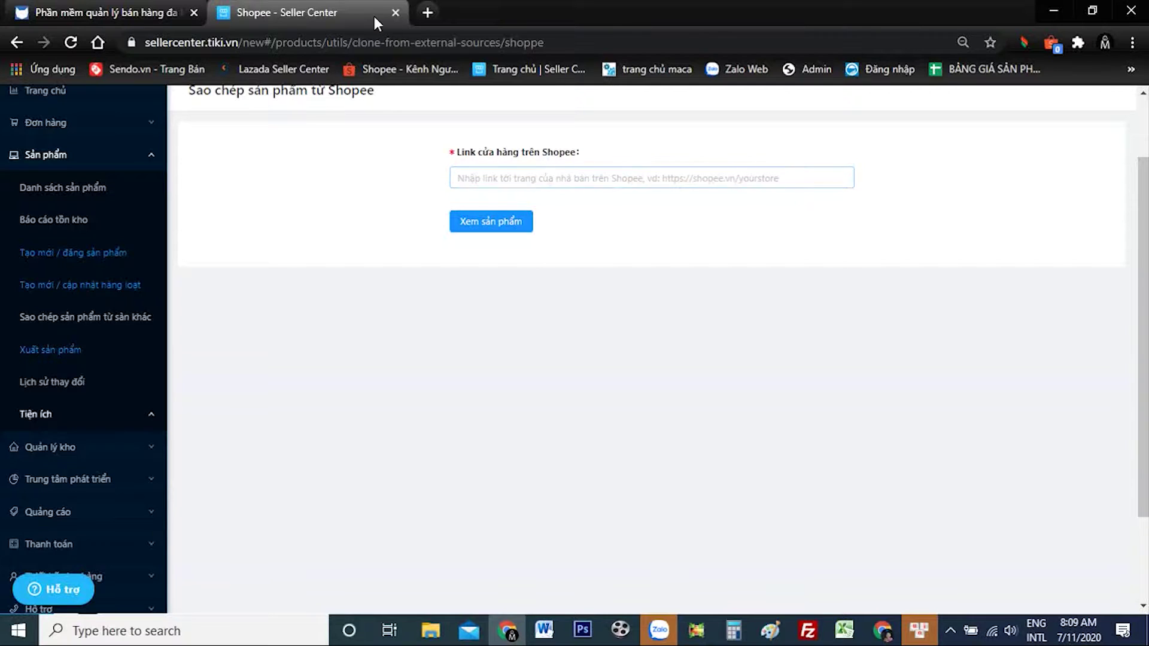
click(428, 13)
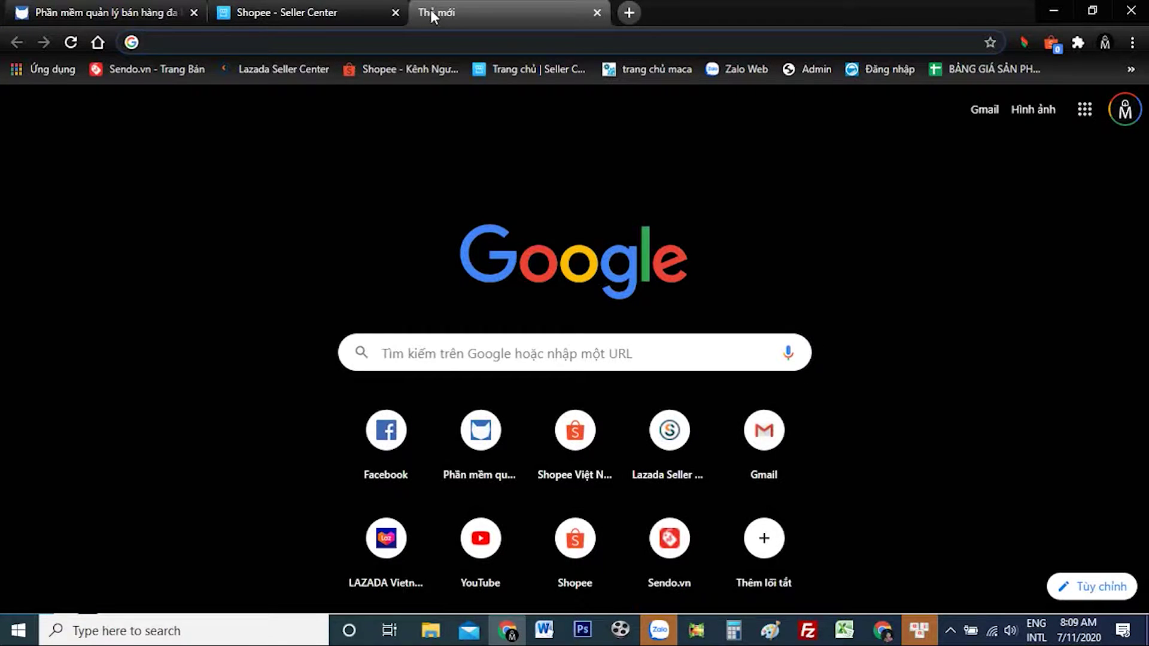
text(shop)
key(Return)
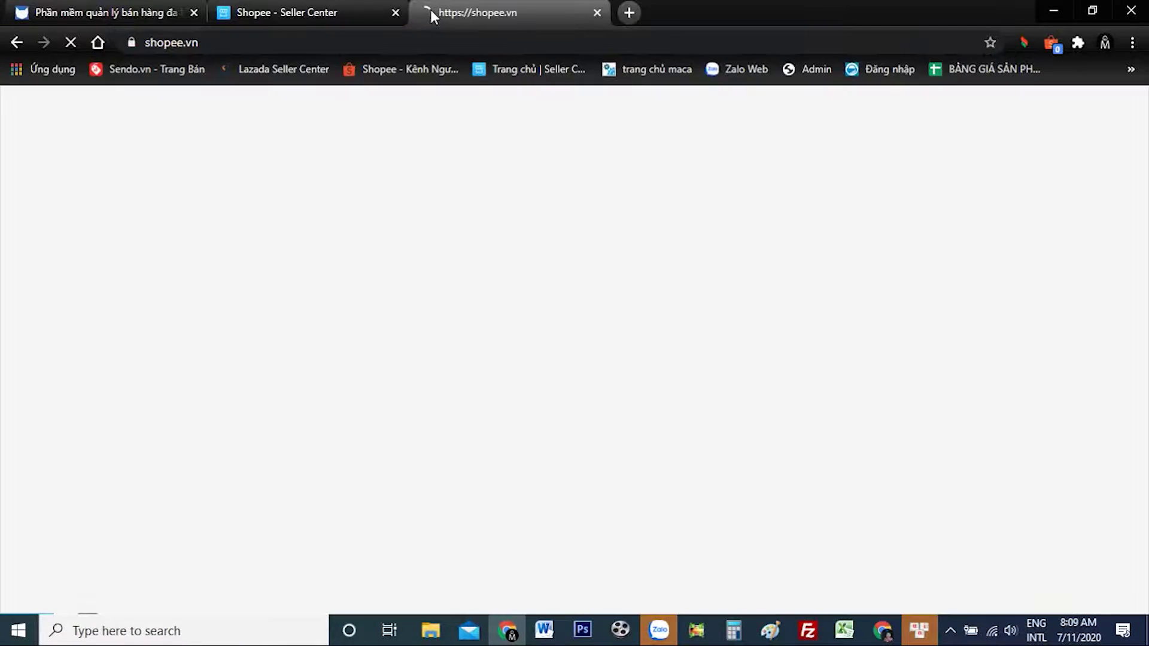
- Browse the Thời Trang Nam category on Shopee and open the product Quần Jean Nam Cao Cấp AD5189
scroll(436, 249, down, 5)
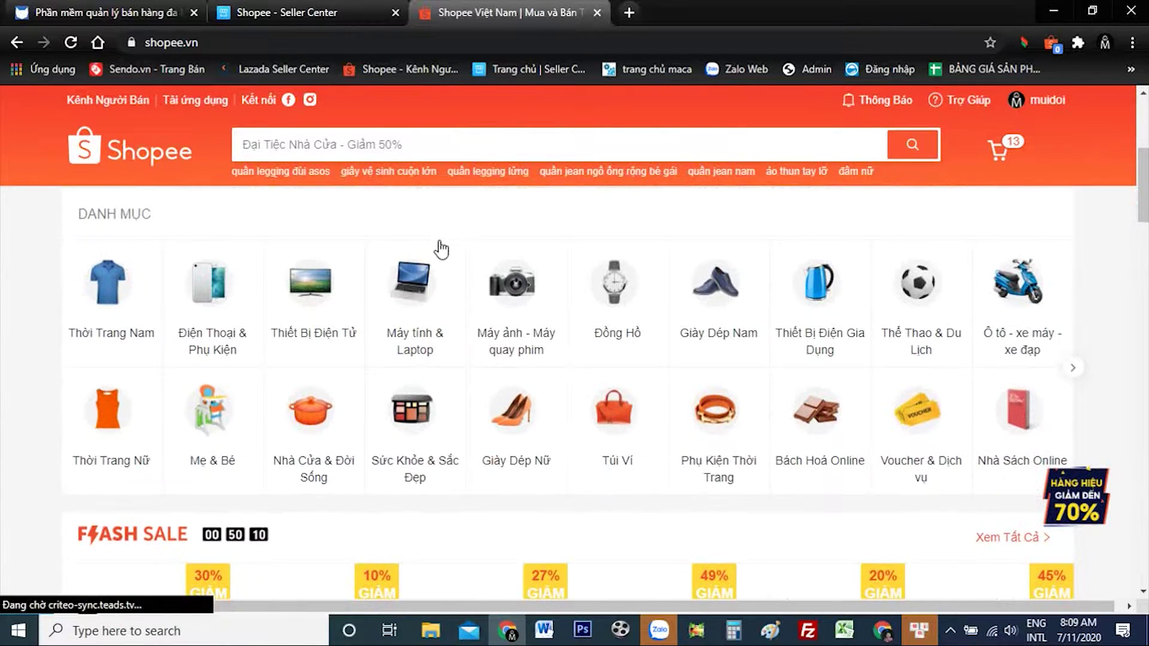
click(106, 298)
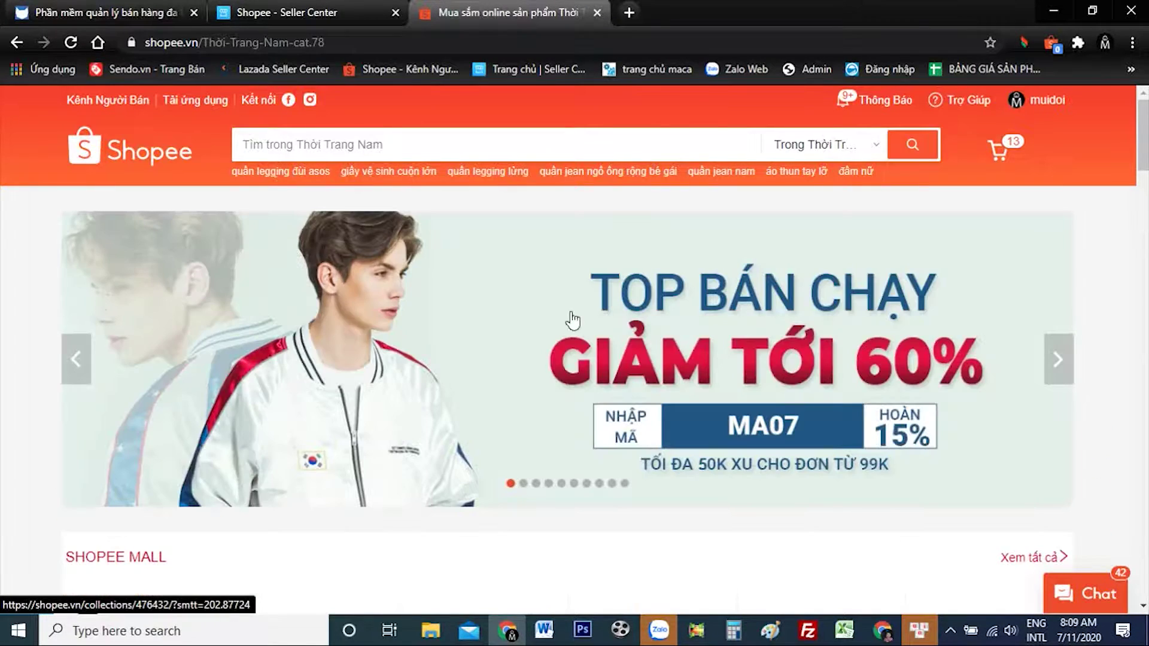
scroll(525, 405, down, 15)
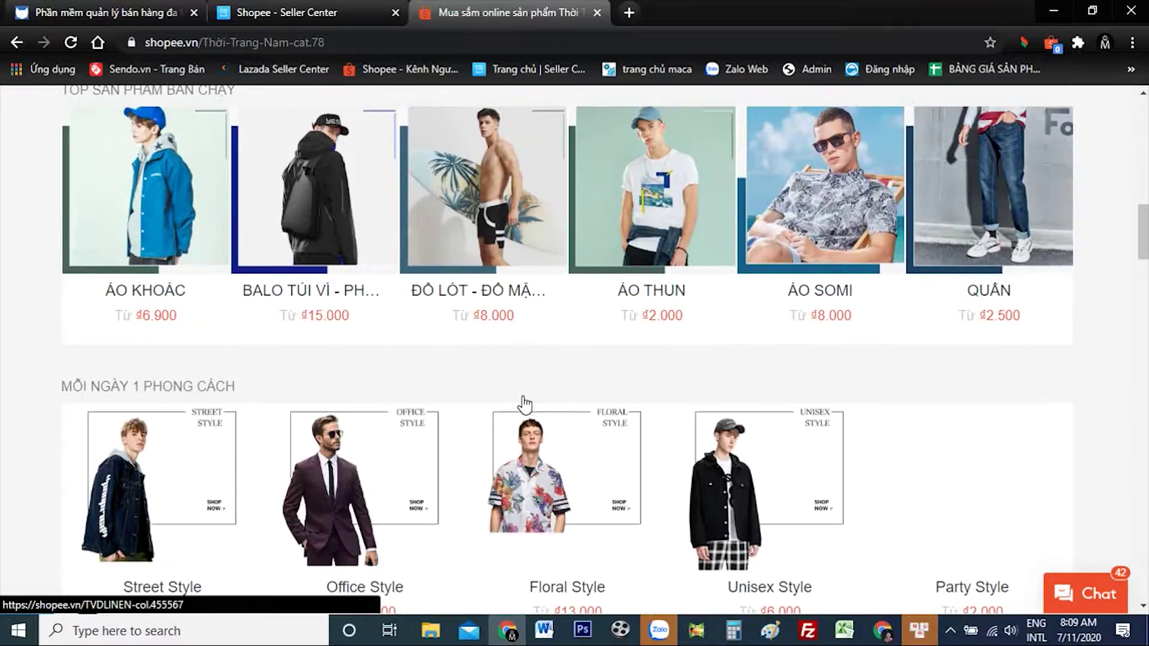
scroll(523, 396, down, 15)
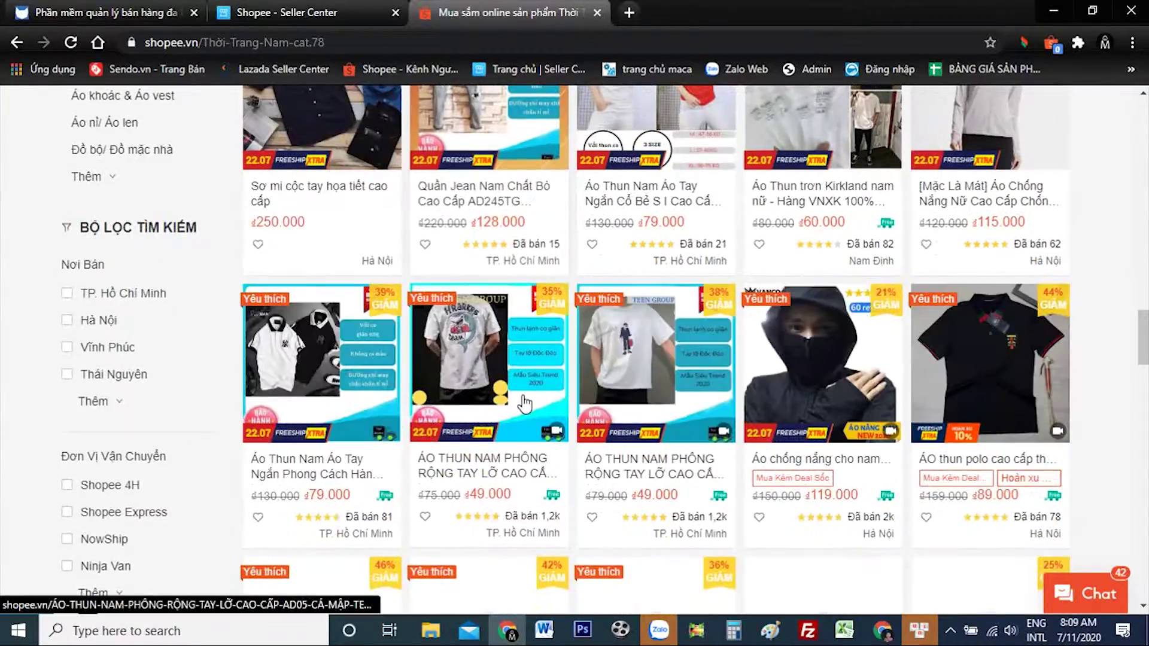
scroll(525, 405, up, 2)
scroll(525, 395, down, 3)
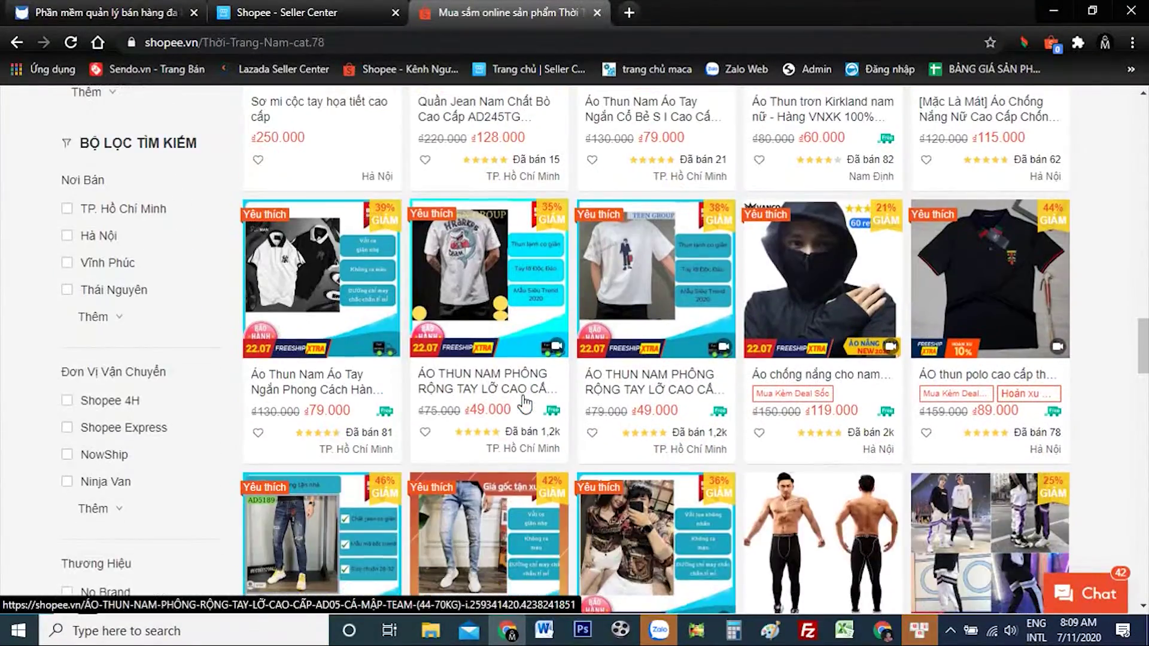
scroll(299, 365, down, 3)
click(299, 359)
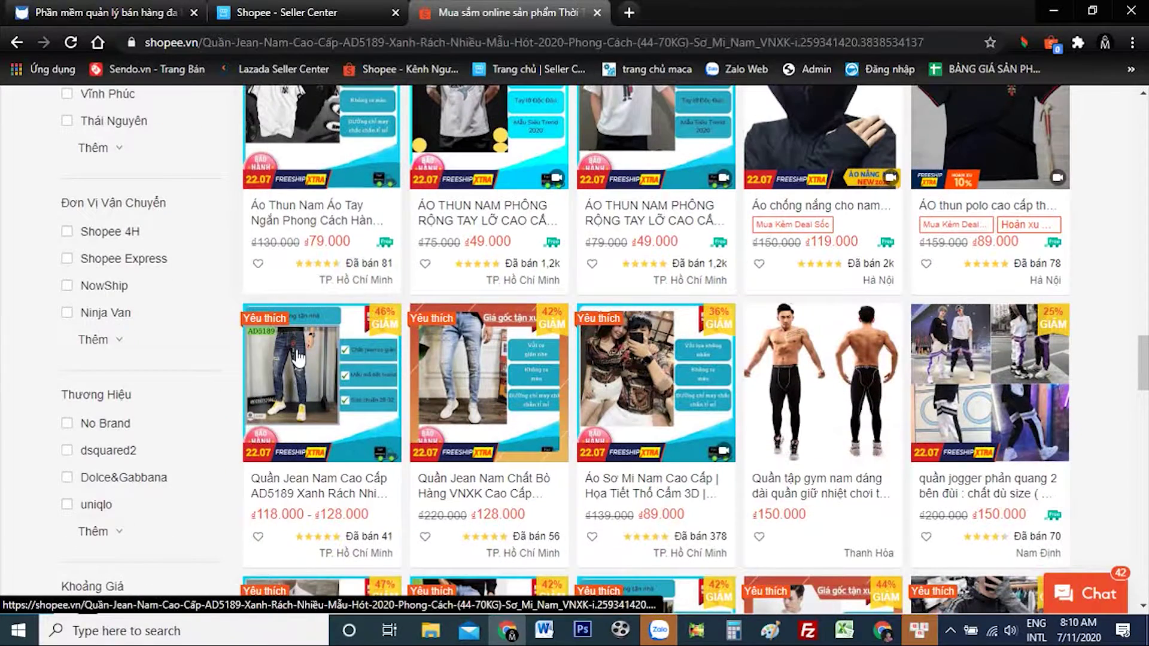
- Try to load products in Seller Center using the AD5189 jeans product page's link as the Shopee store link
click(519, 42)
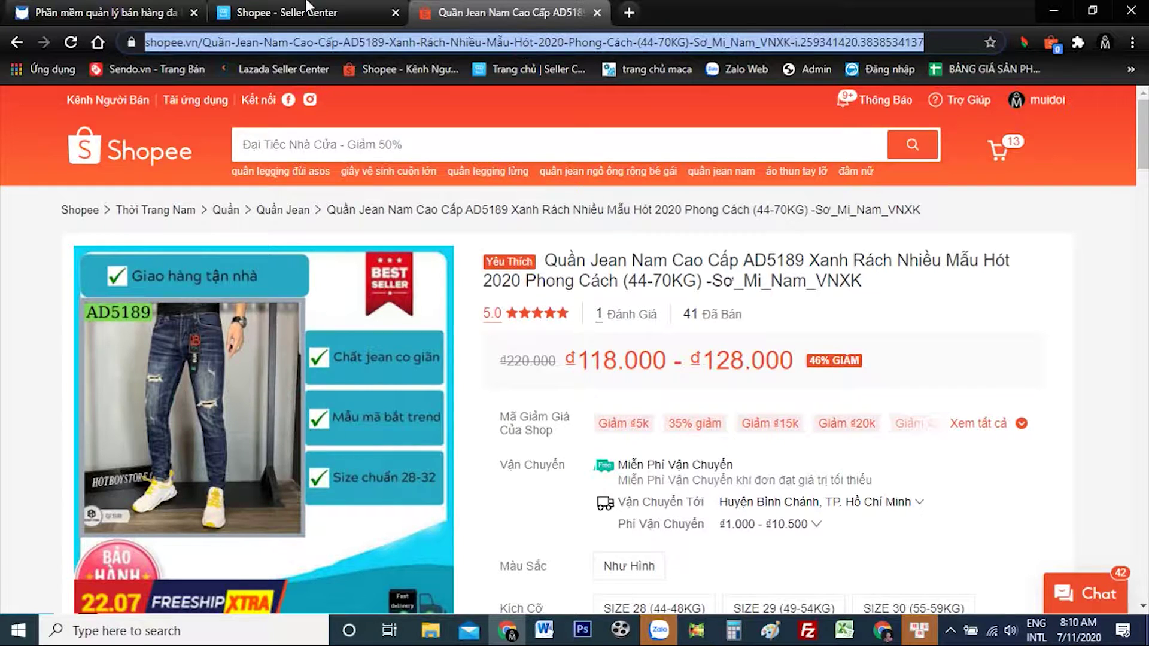
click(322, 17)
click(542, 174)
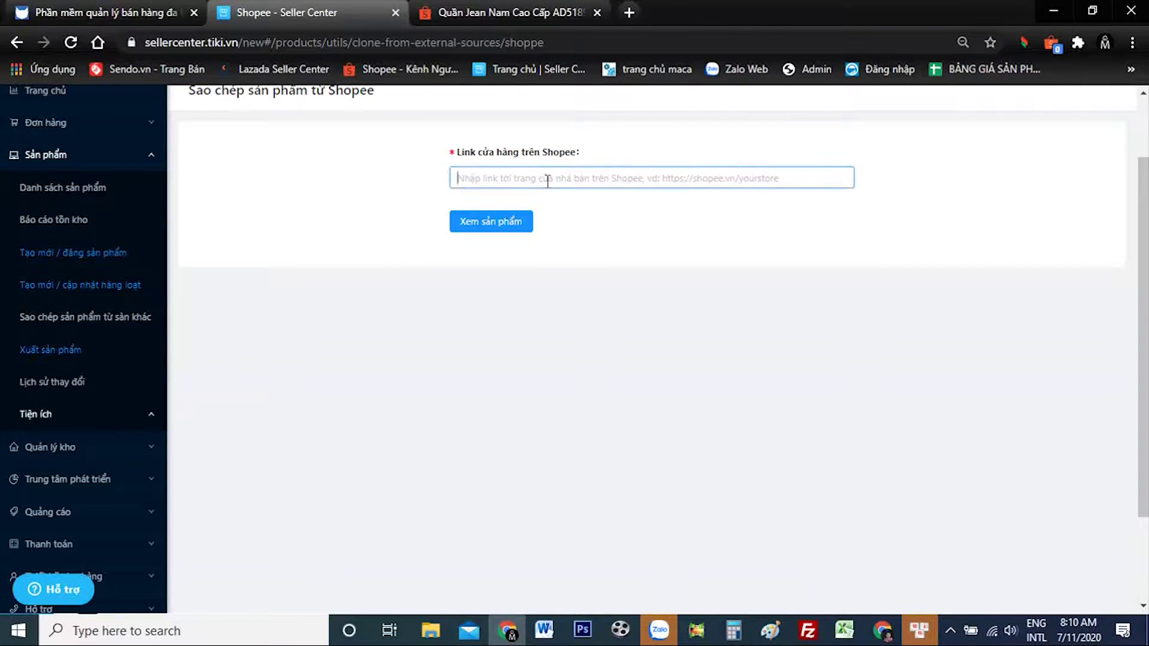
key(ctrl+v)
click(511, 224)
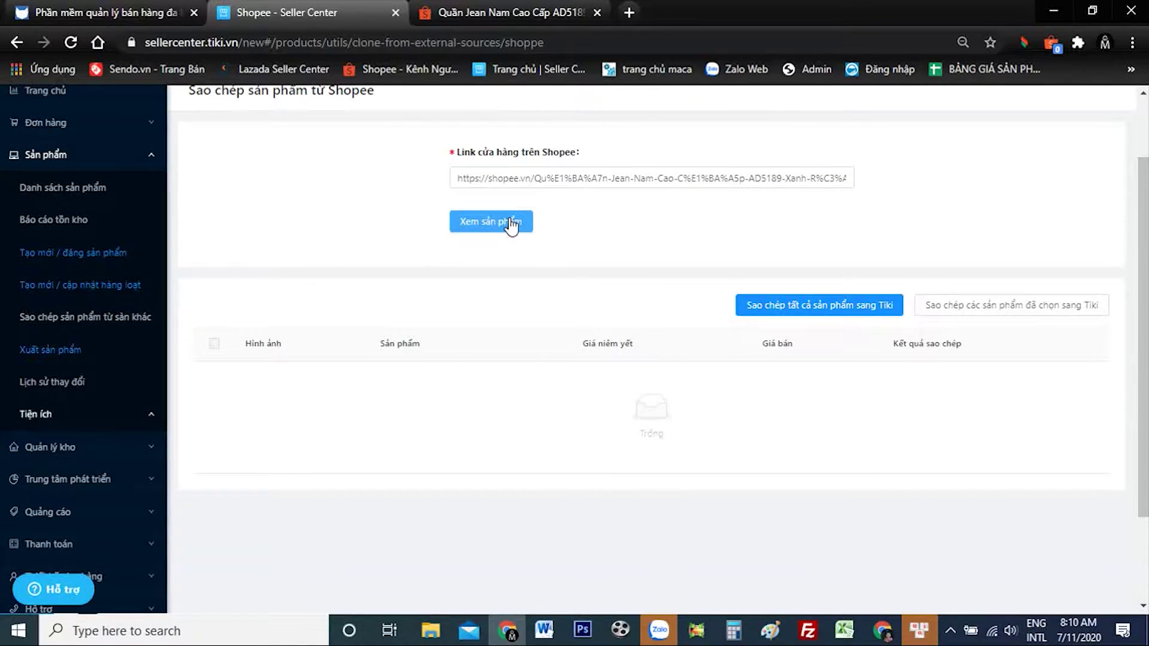
drag(578, 178, 583, 178)
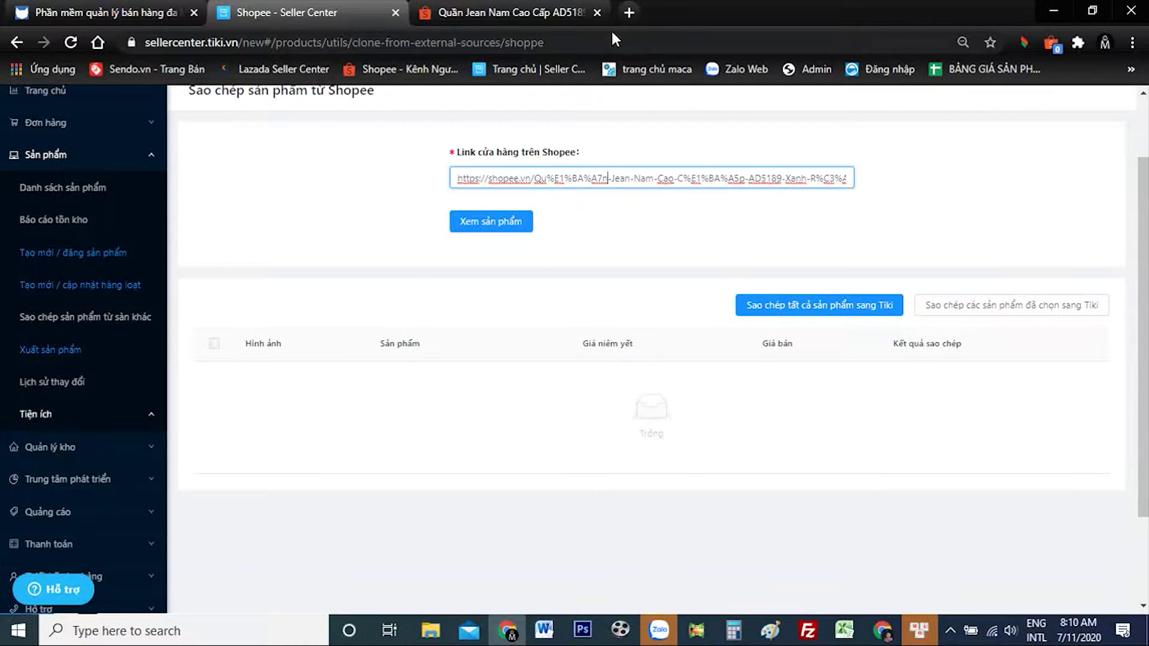
- Open the seller's shop page from the AD5189 jeans product on Shopee and copy the shop's link
click(500, 12)
click(500, 45)
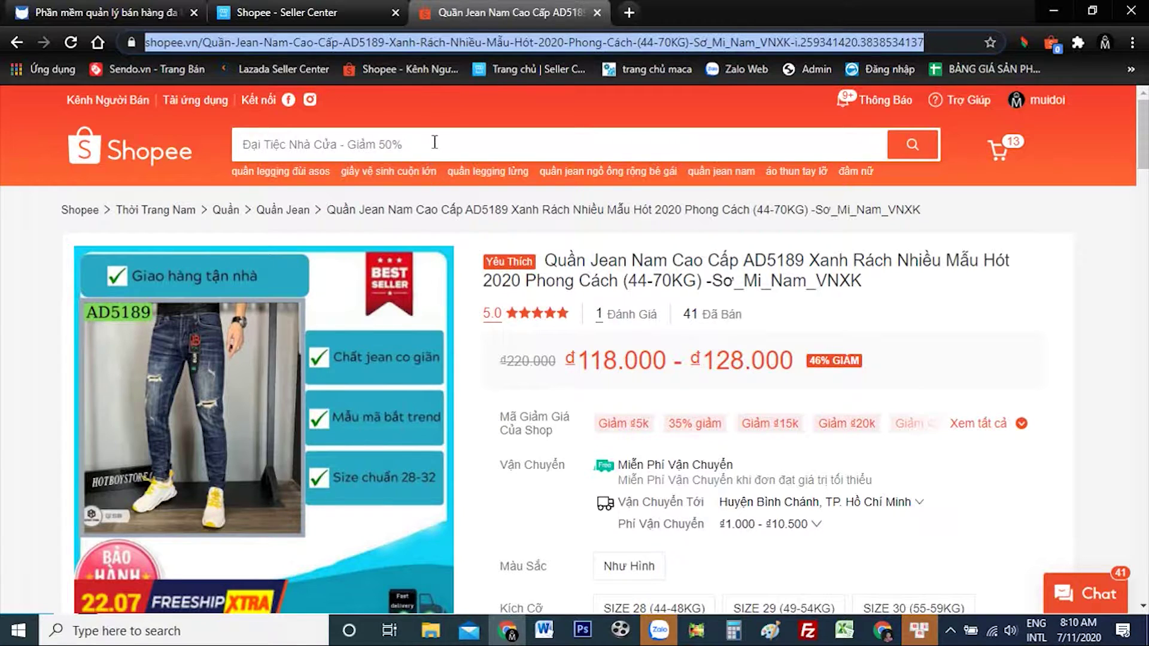
scroll(599, 335, down, 7)
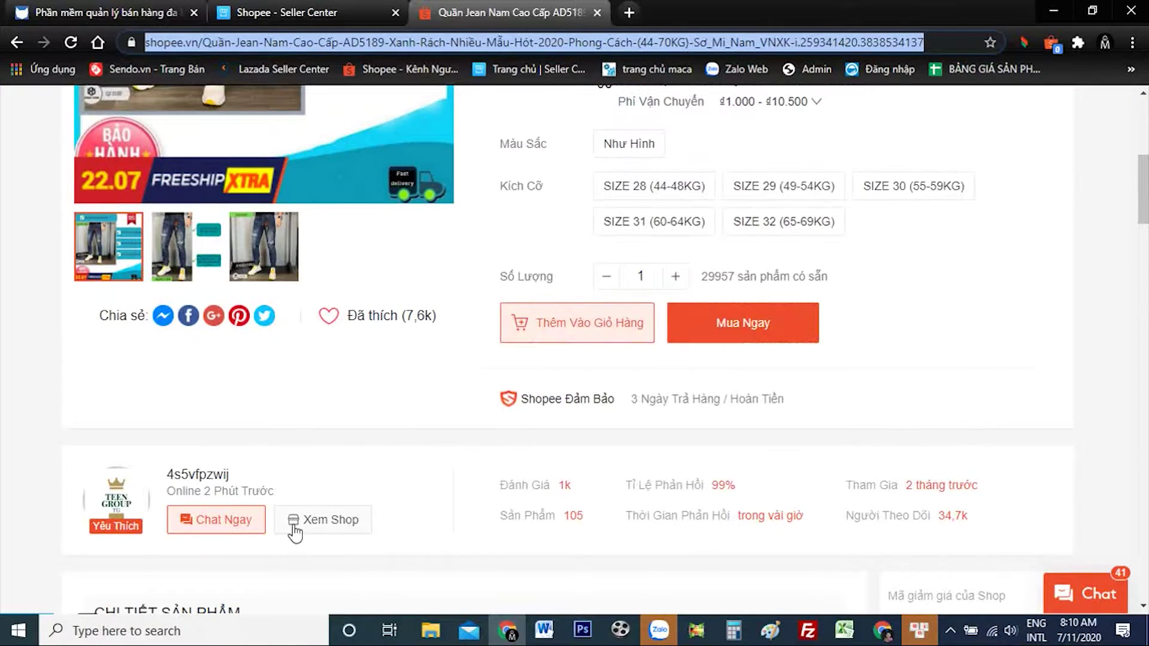
click(308, 524)
click(340, 50)
key(ctrl+c)
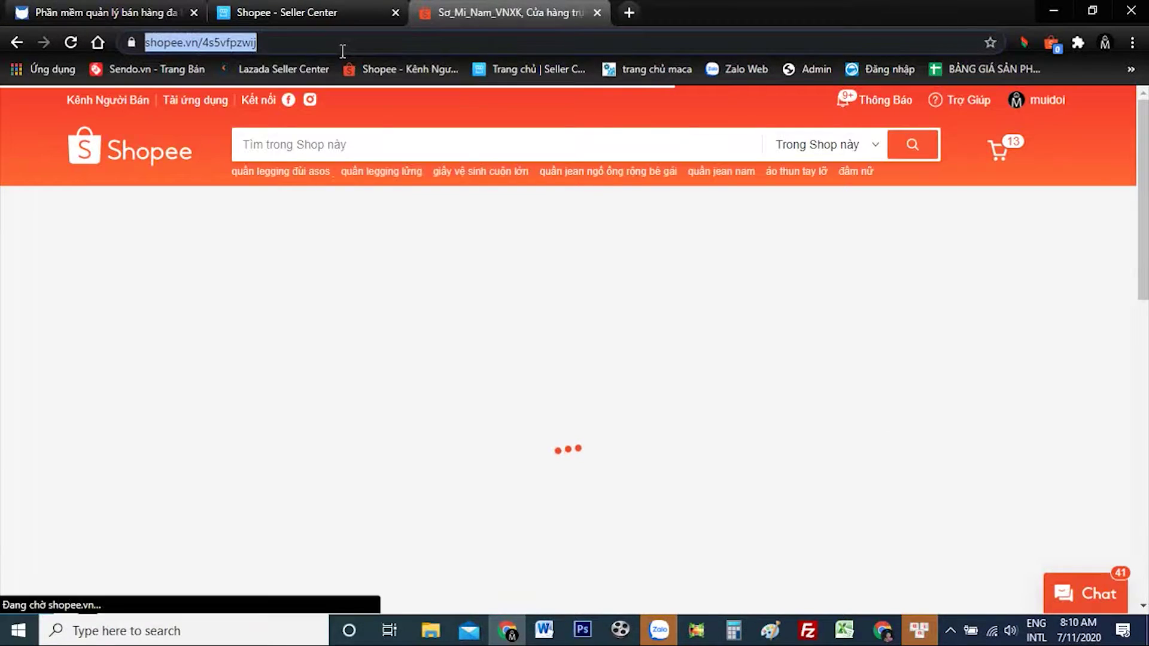
click(309, 10)
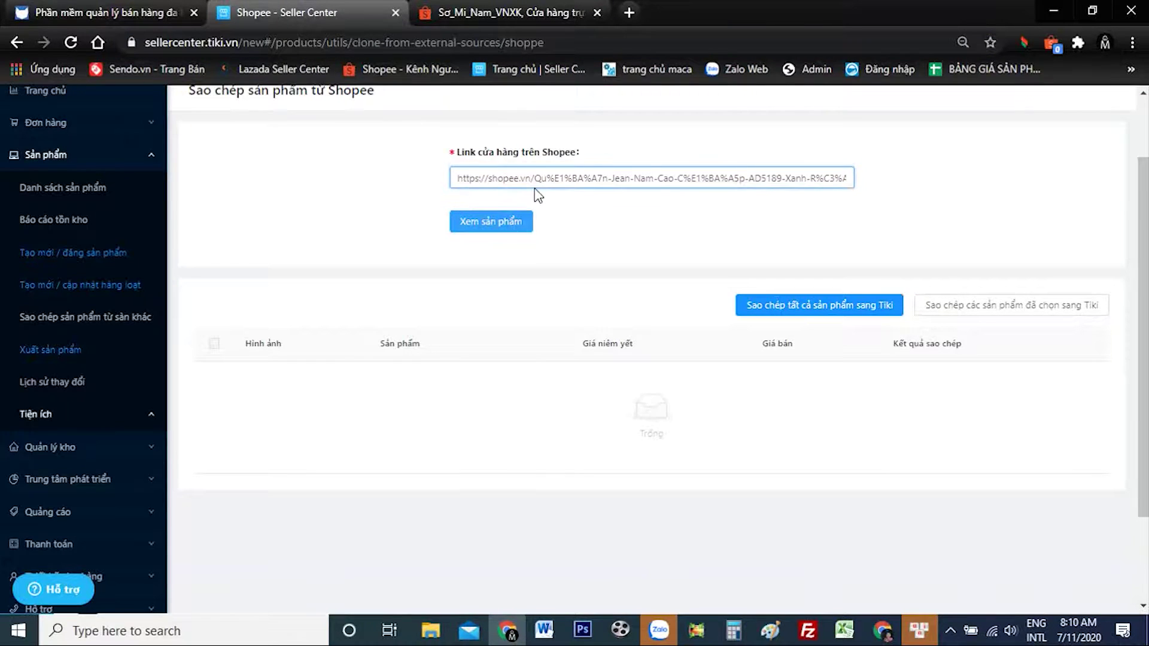
key(ctrl+a)
key(ctrl+v)
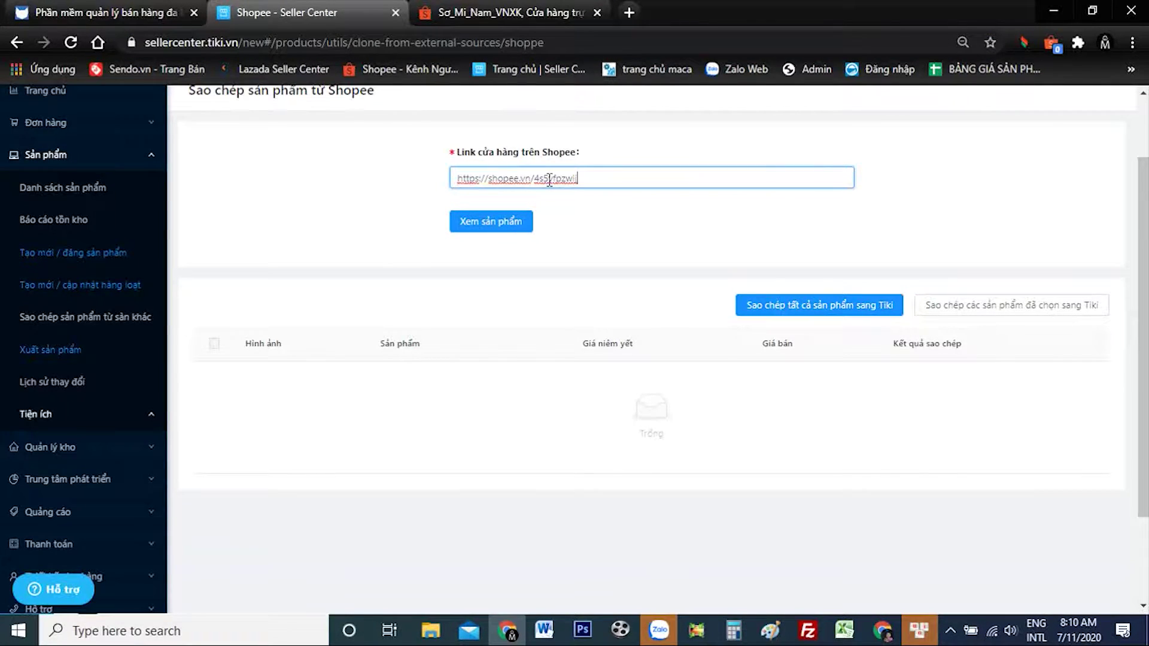
click(512, 220)
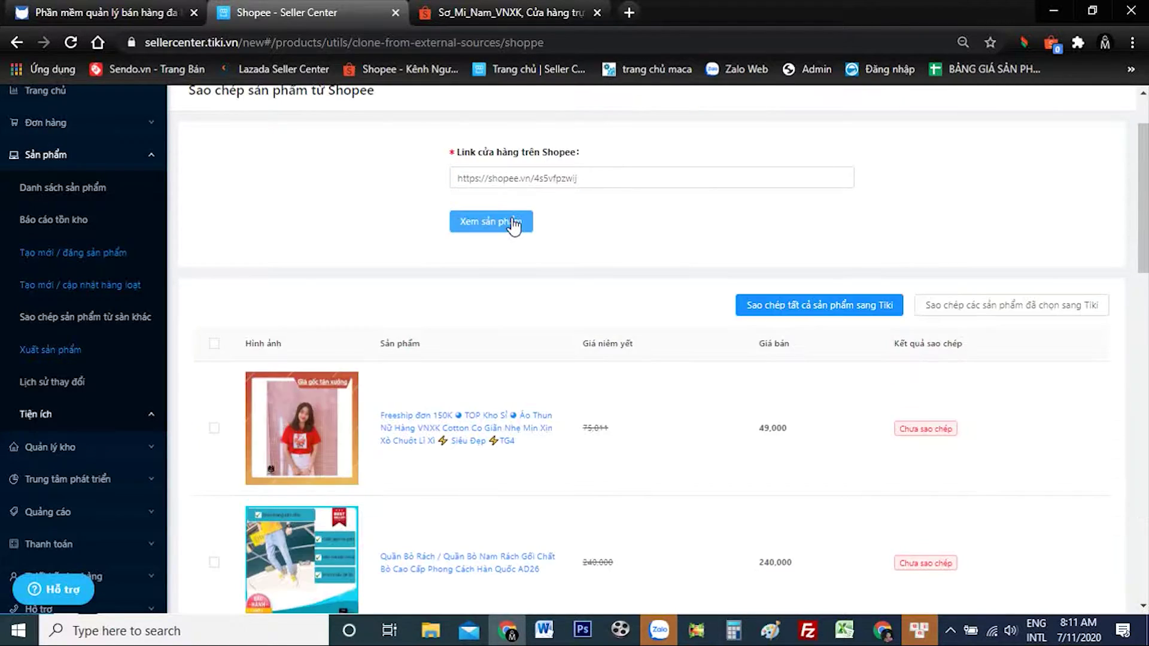
- Look through the product list and mark only the second product, Quần Bò Rách AD26, for copying
scroll(521, 416, down, 15)
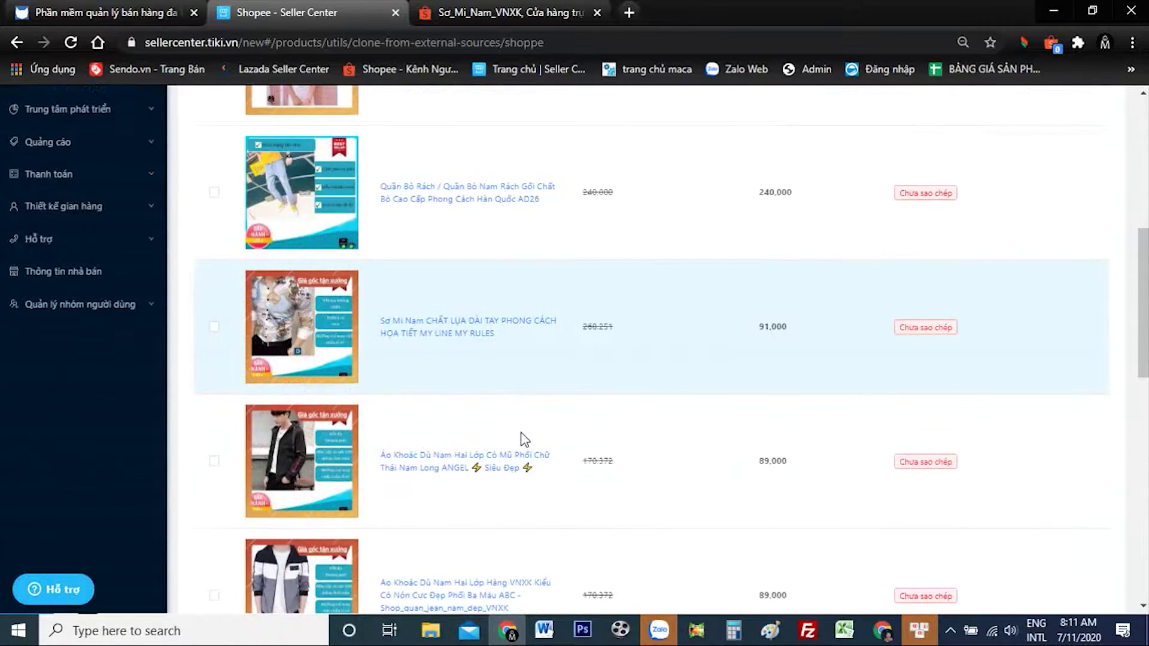
scroll(527, 430, down, 8)
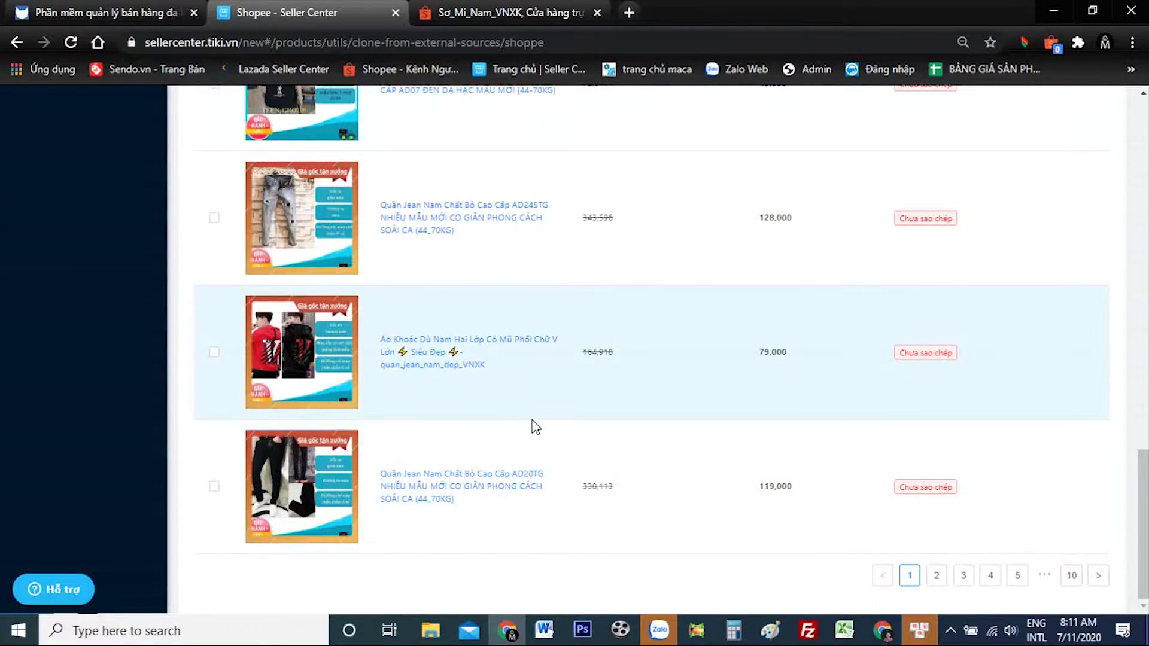
scroll(536, 427, up, 10)
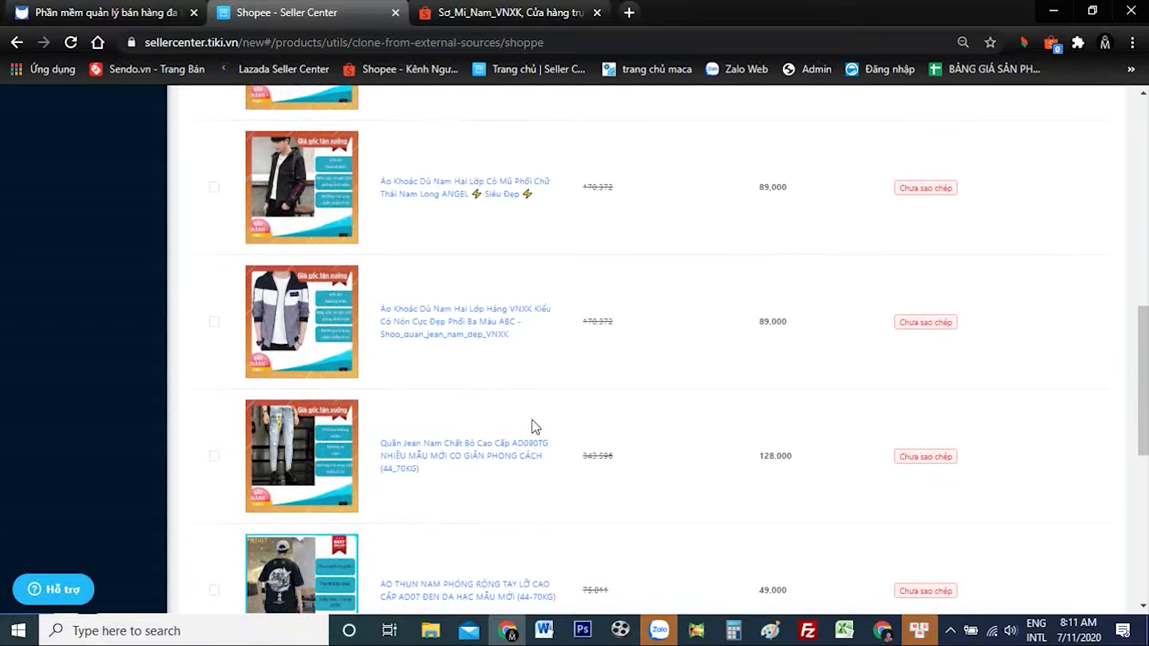
scroll(536, 427, up, 7)
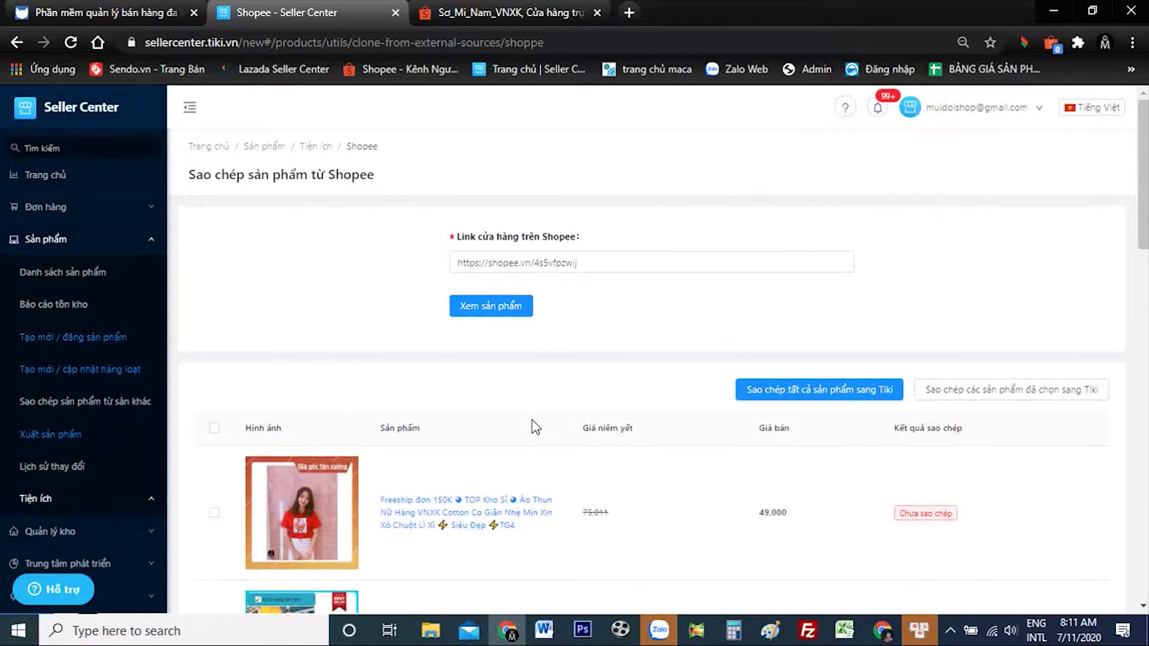
scroll(549, 405, down, 3)
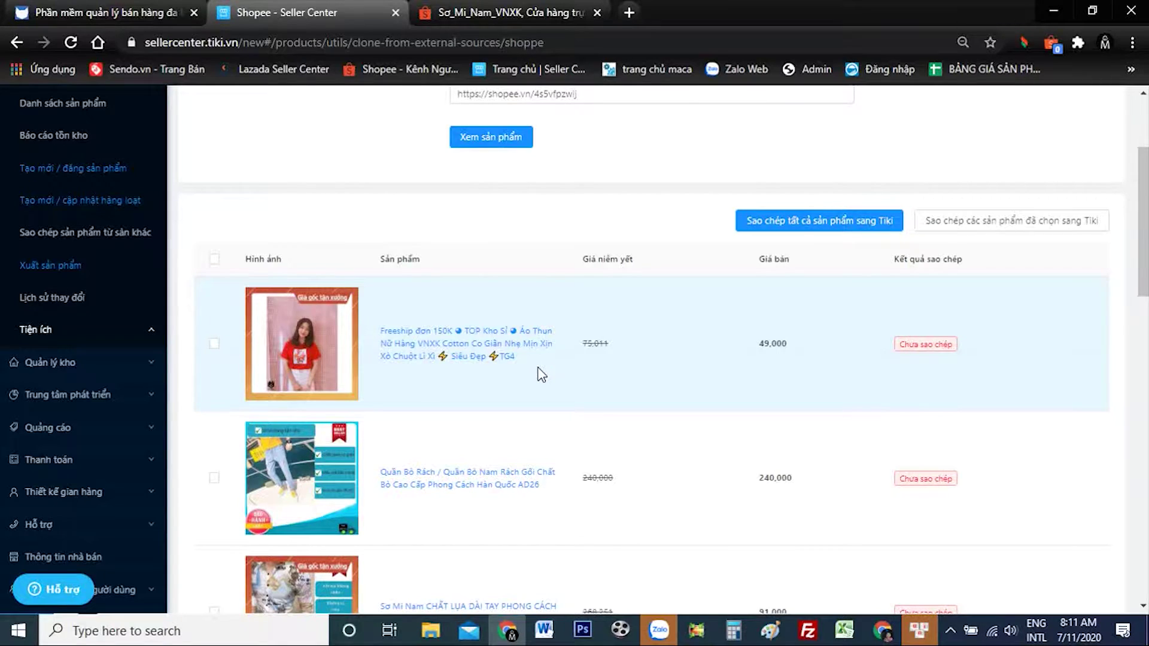
scroll(541, 374, down, 2)
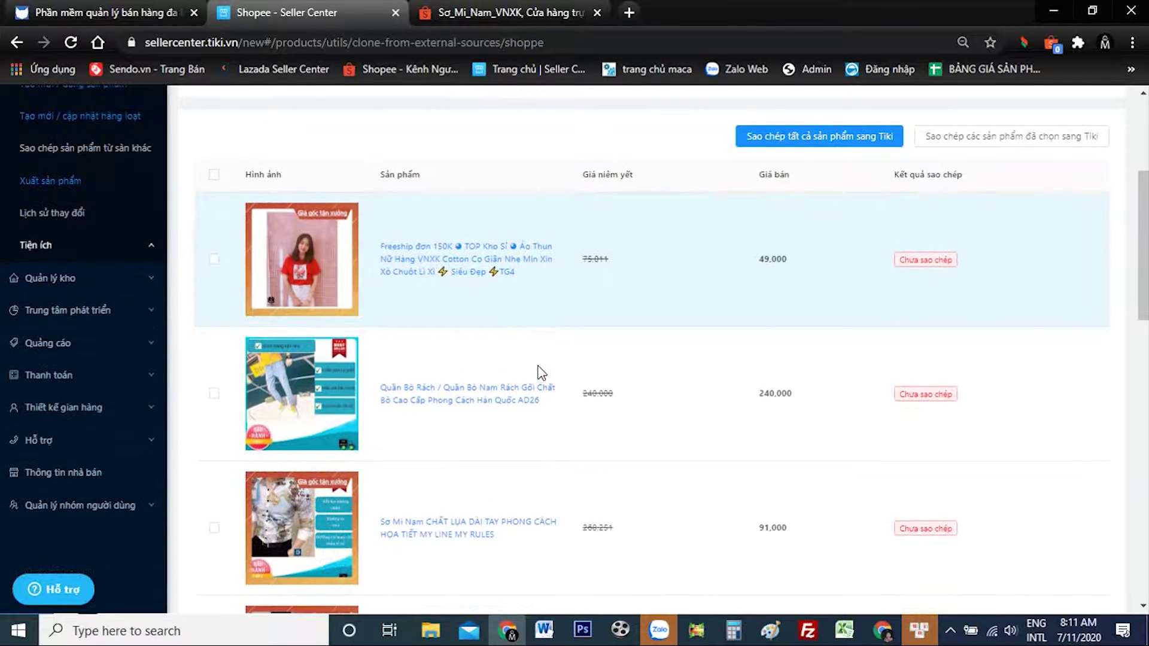
click(213, 262)
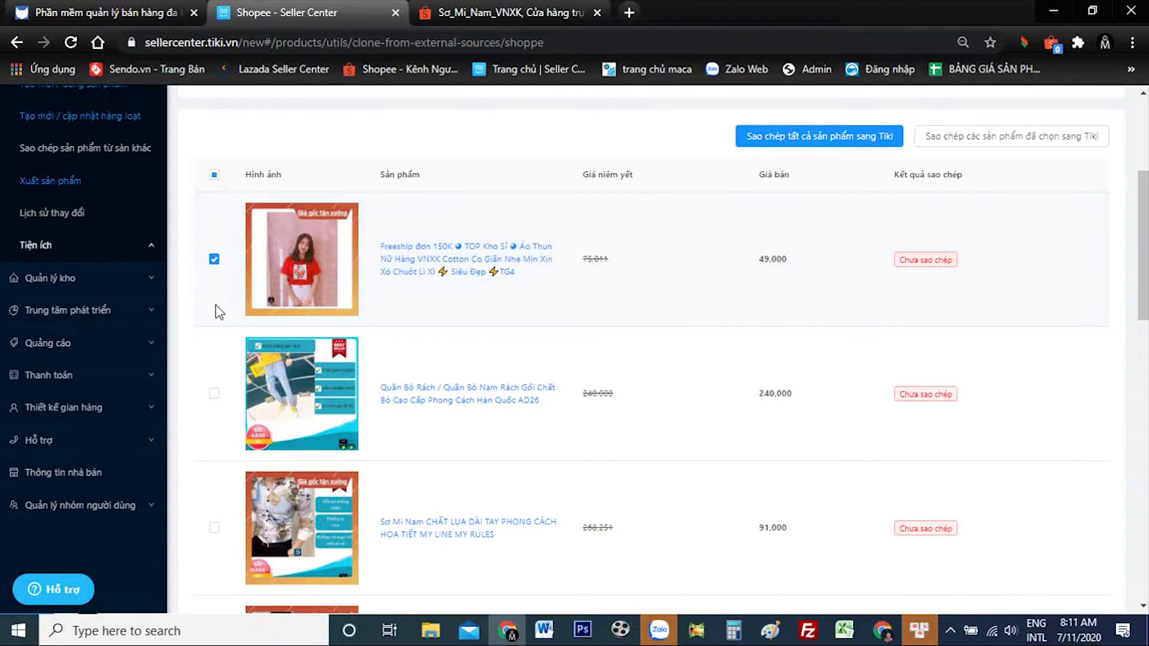
click(214, 395)
click(215, 260)
- Select all products on the list's first page and clear the whole selection again
scroll(584, 431, down, 4)
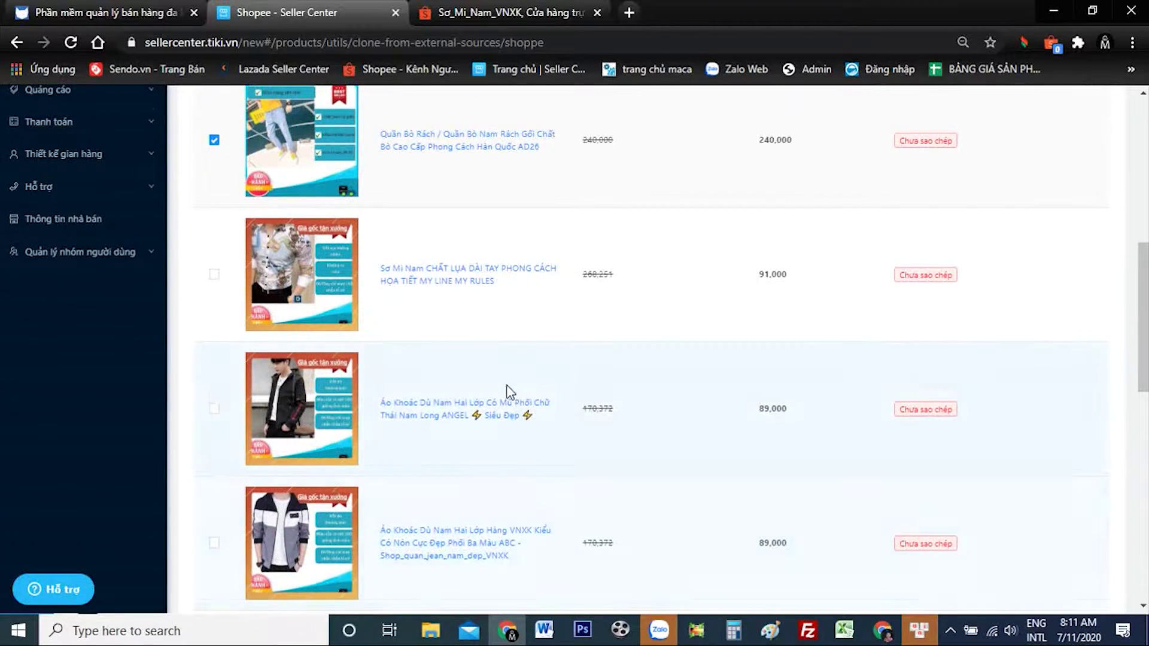
scroll(508, 390, down, 5)
scroll(392, 395, down, 1)
scroll(411, 372, up, 10)
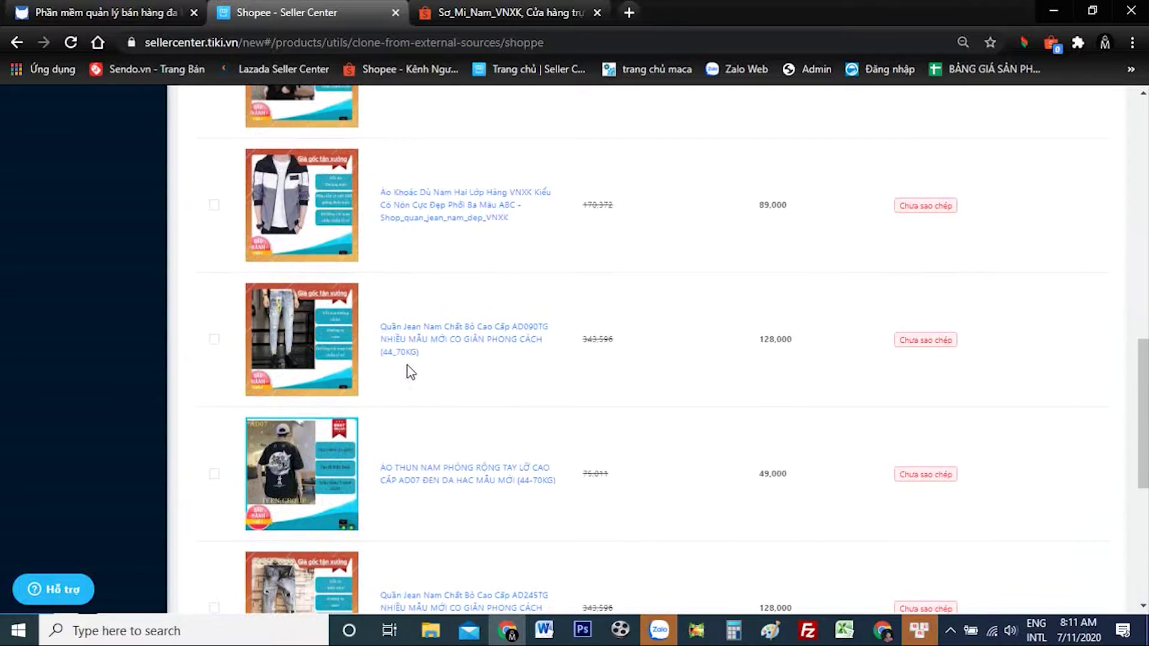
click(214, 345)
click(215, 428)
click(214, 344)
scroll(383, 311, down, 8)
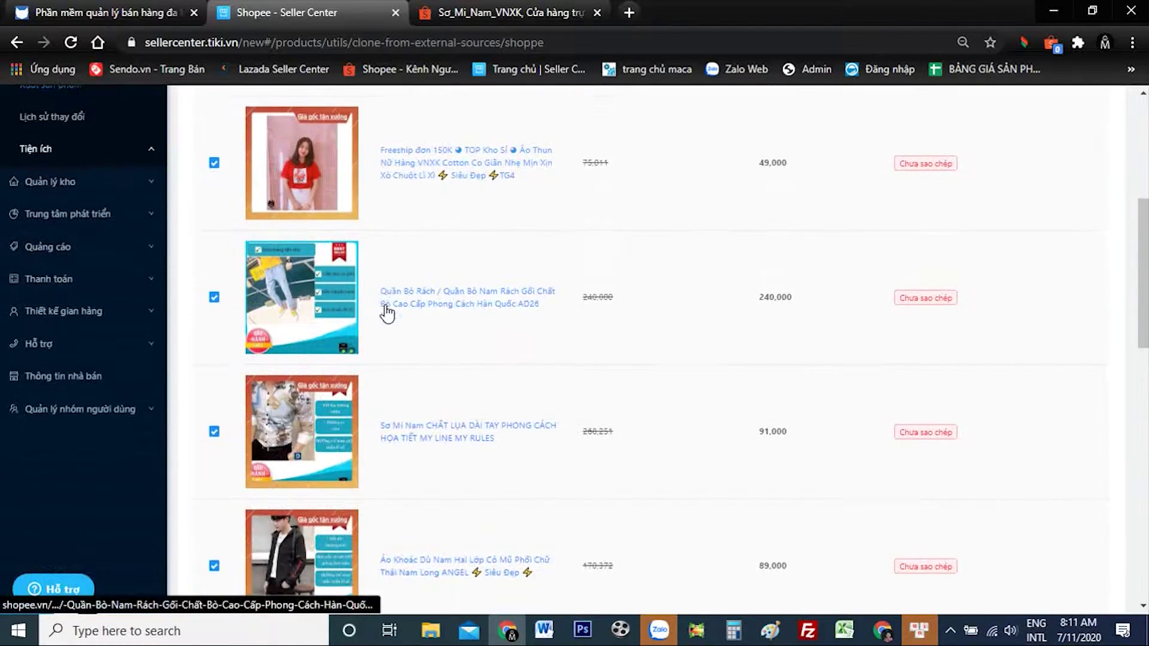
scroll(386, 313, up, 7)
scroll(389, 316, up, 1)
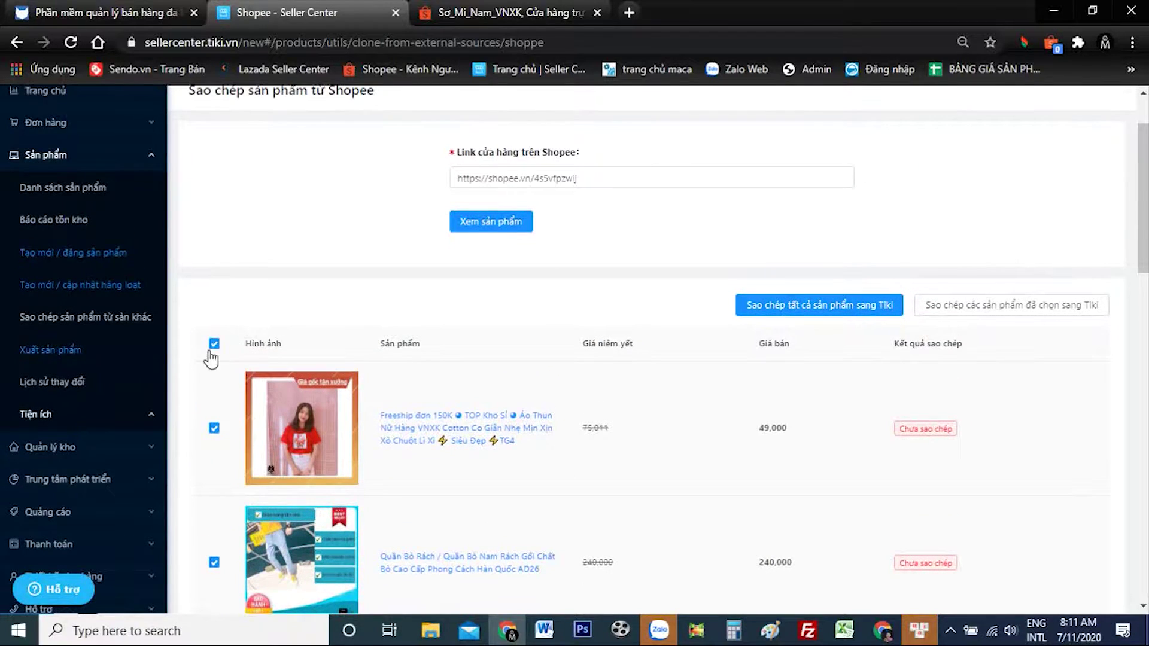
click(214, 343)
- Select only the product Quần Bò Rách AD26, copy the selected product to Tiki, and read the request notice
scroll(218, 371, down, 2)
click(216, 394)
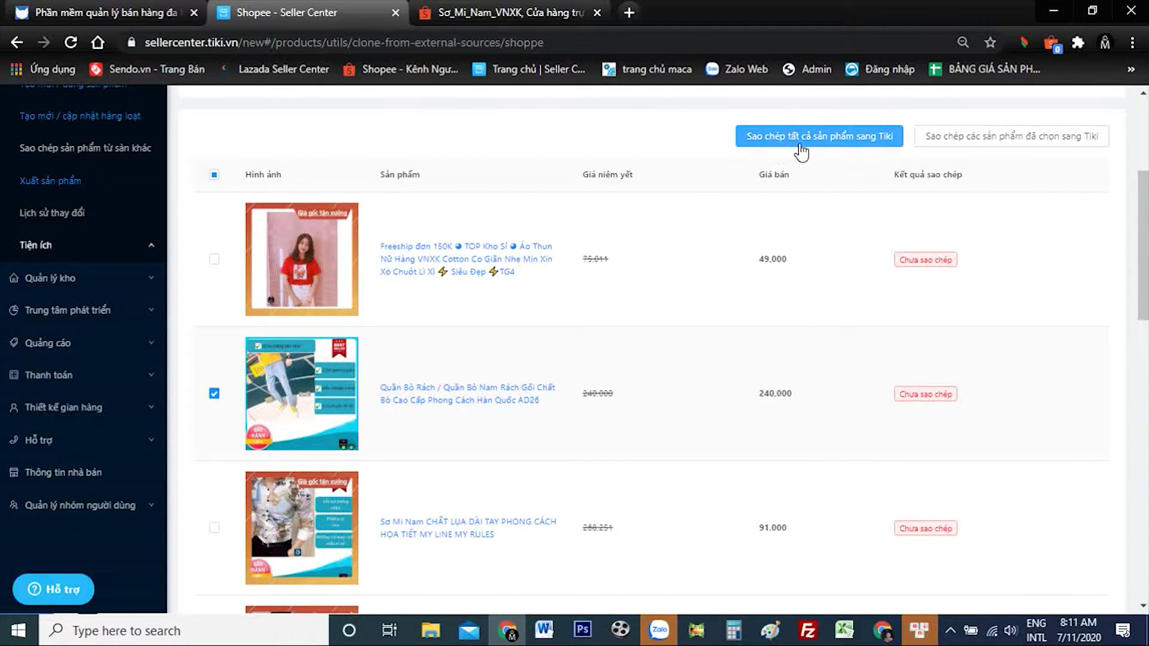
scroll(808, 238, down, 5)
scroll(810, 239, up, 6)
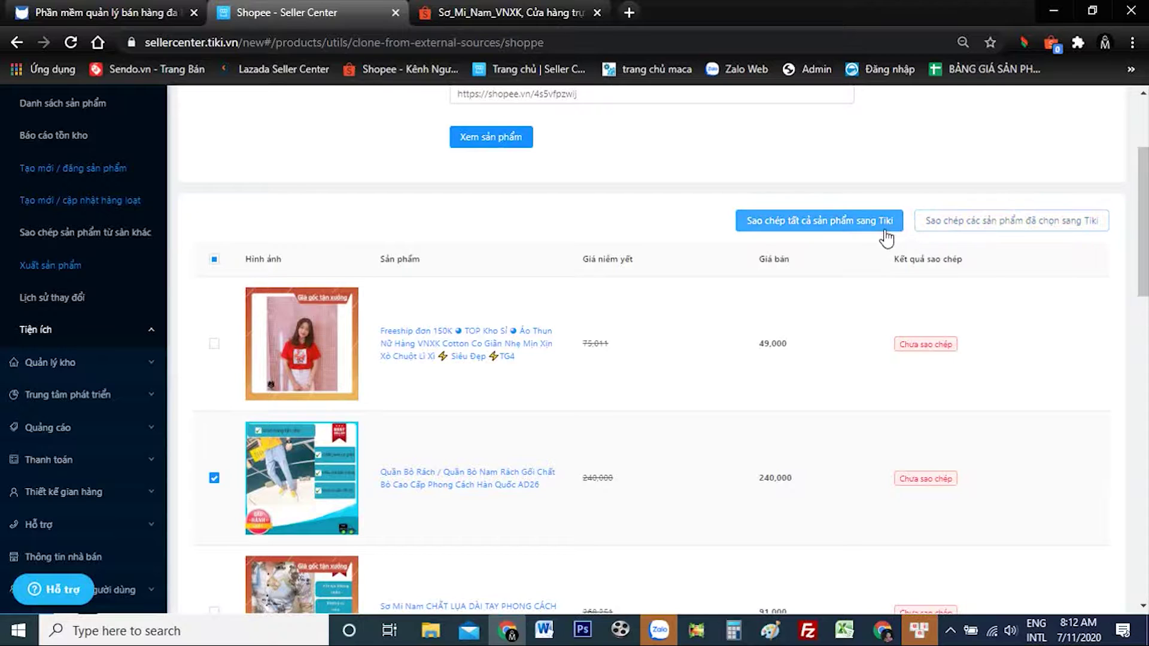
click(962, 222)
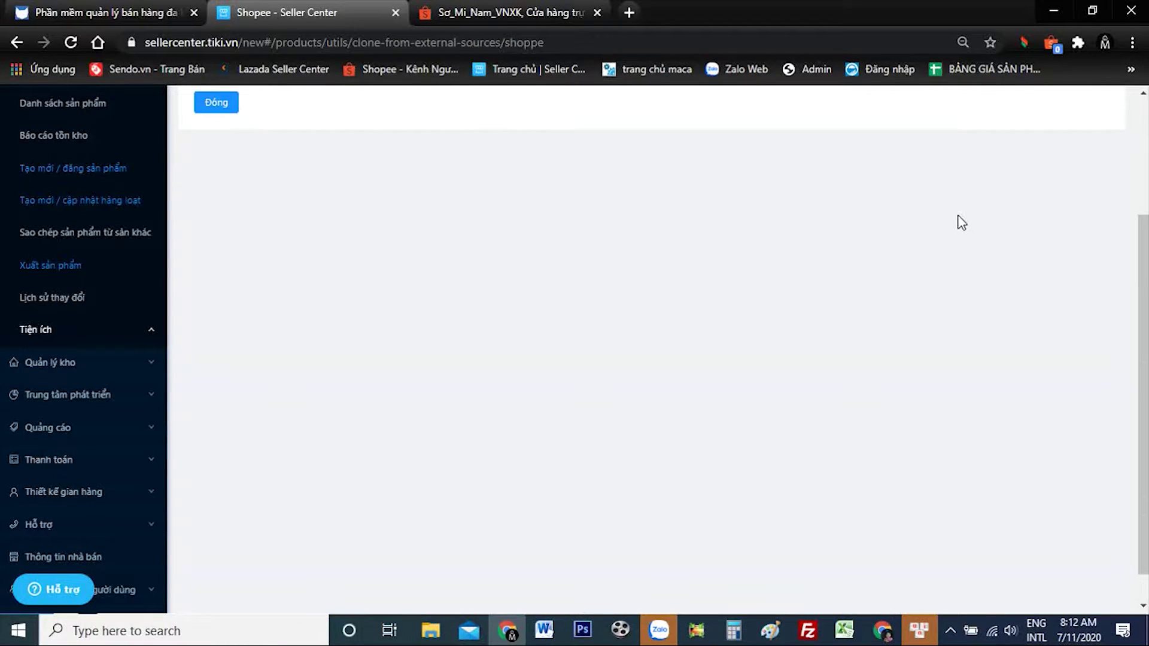
scroll(934, 269, up, 3)
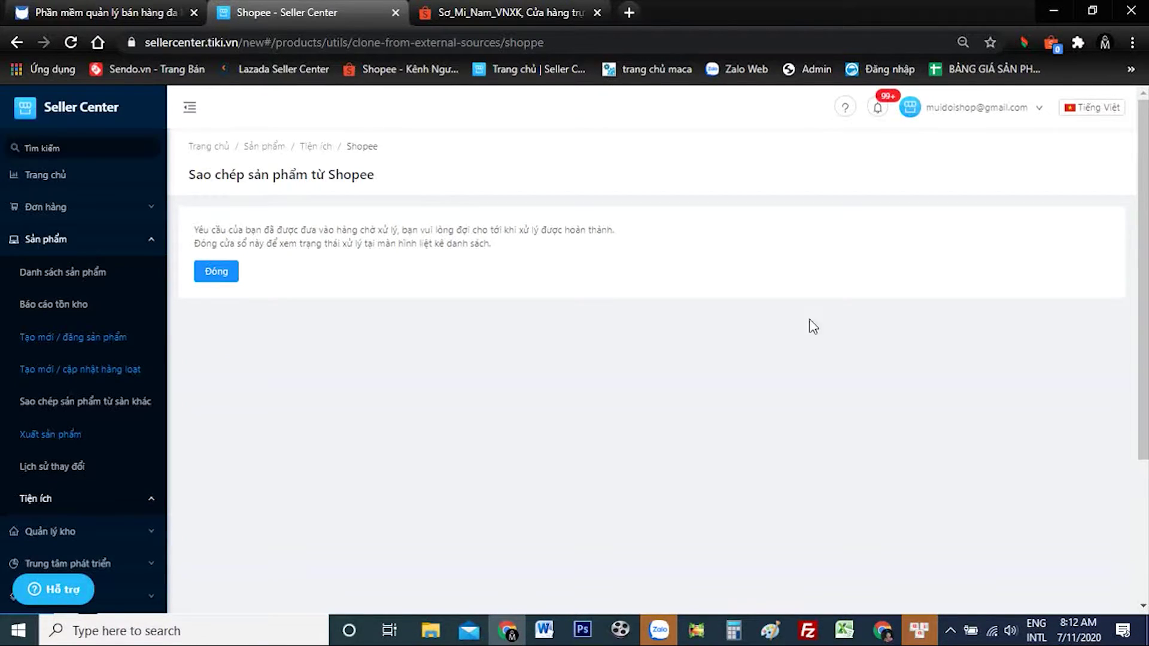
drag(191, 227, 637, 242)
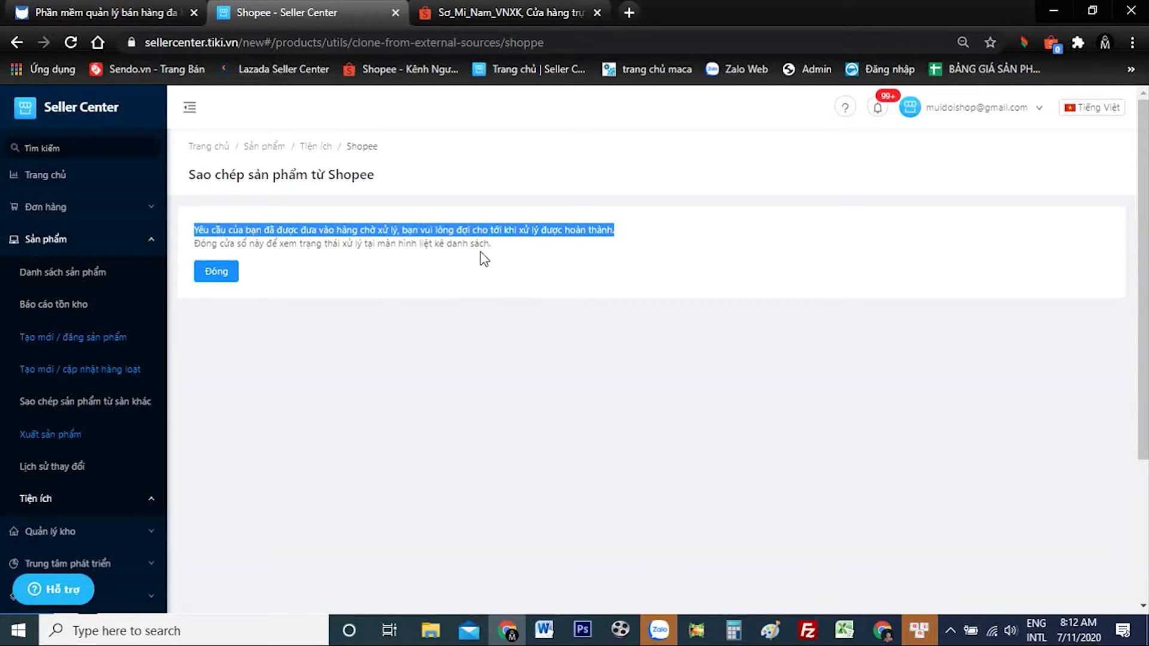
- Close the request notice to reach the copy history and open the results of both copy requests in new tabs
click(227, 276)
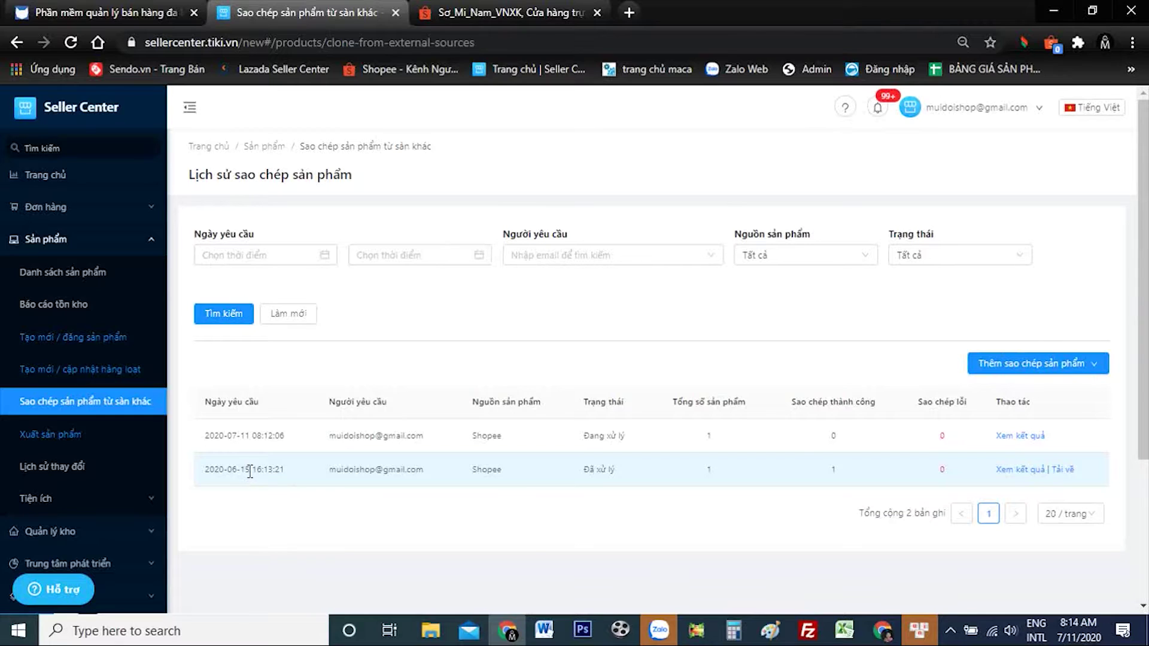
click(623, 531)
right_click(1011, 446)
click(995, 450)
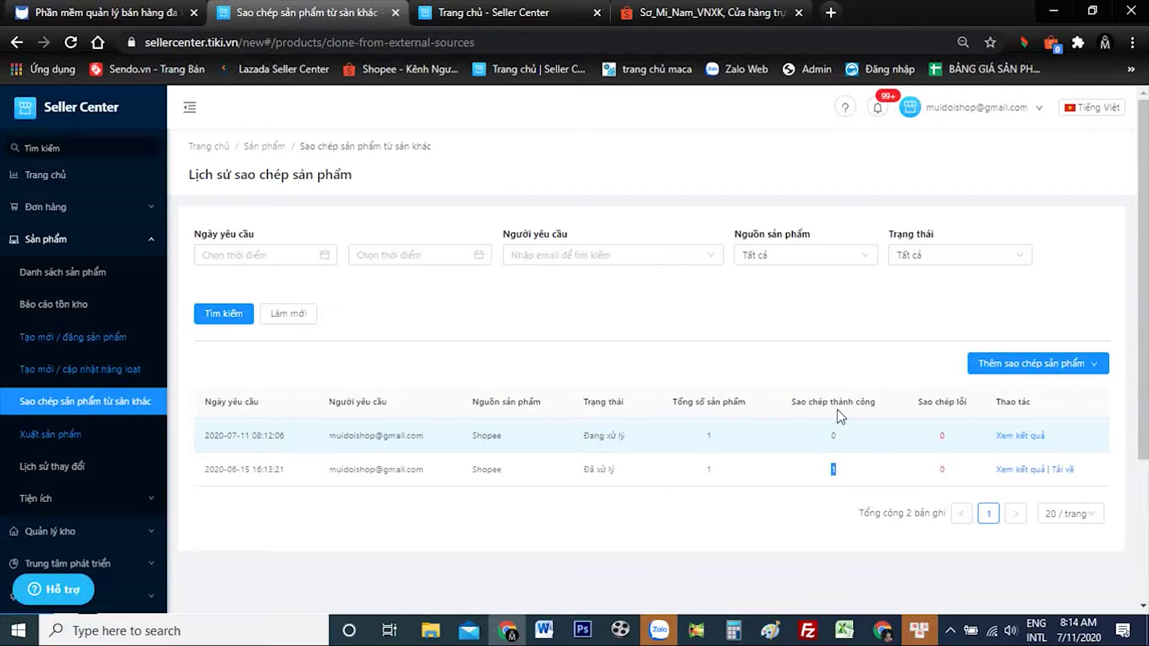
click(855, 514)
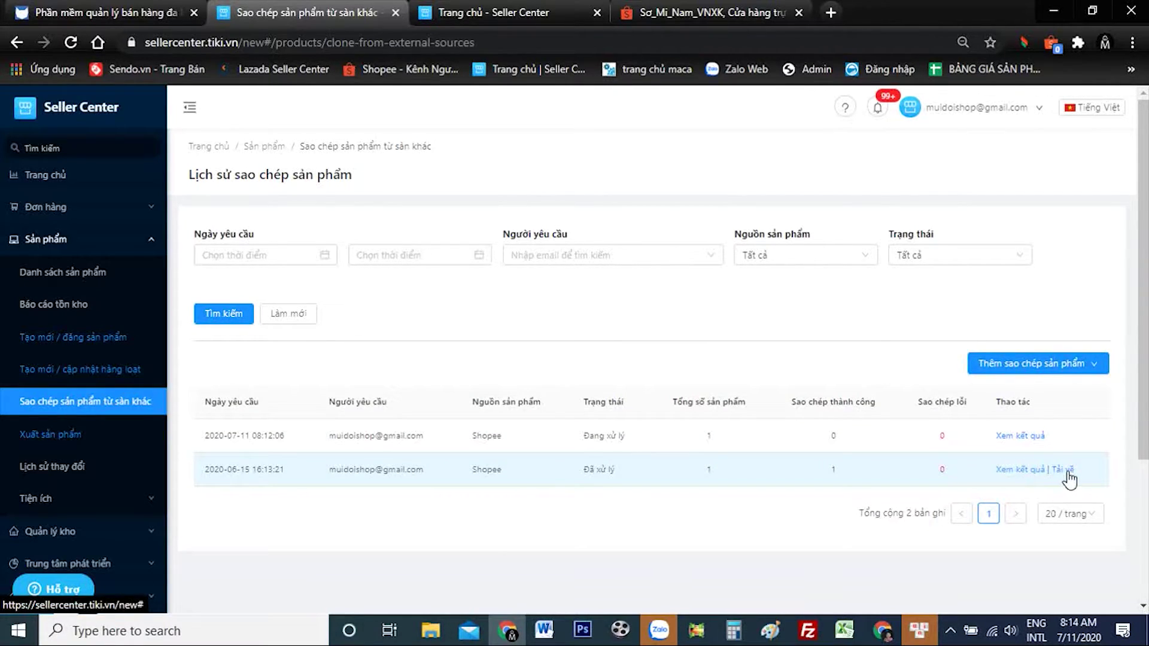
right_click(1025, 477)
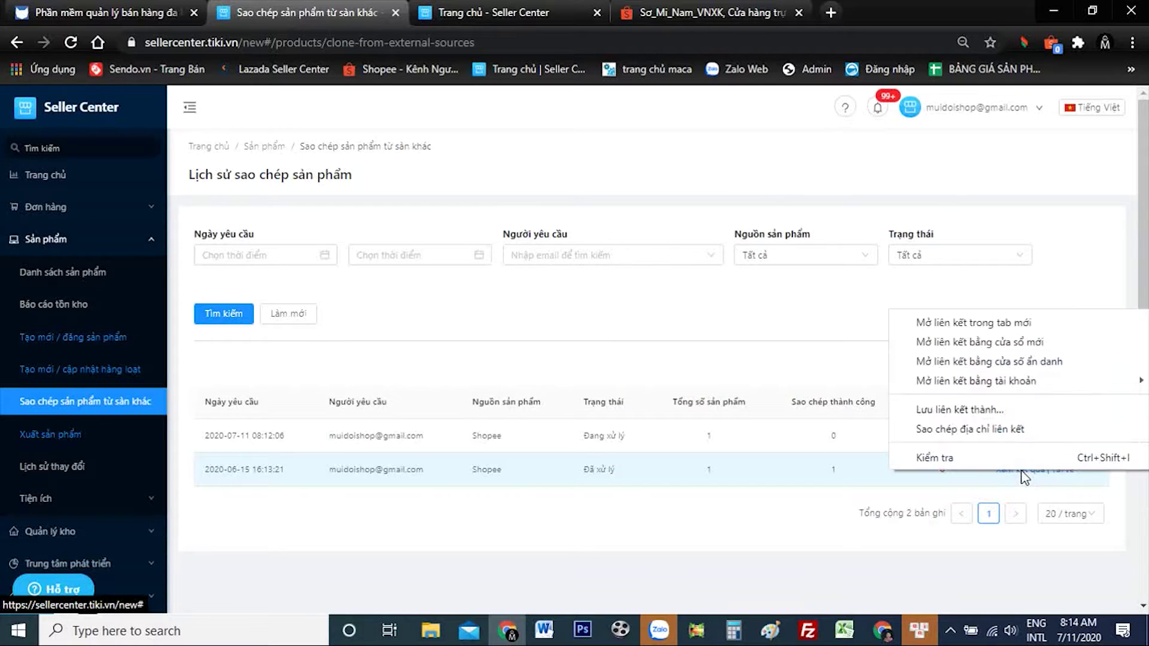
click(979, 324)
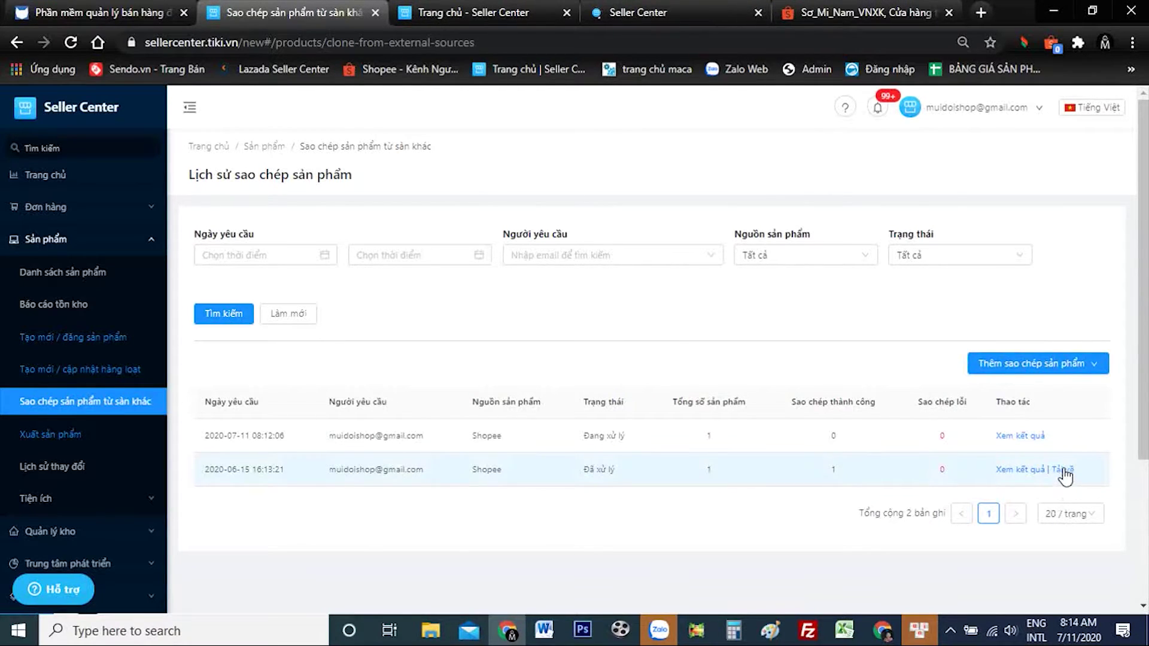
- Download the result file of the 2020-06-15 copy request and open it in Excel with editing enabled
click(1063, 472)
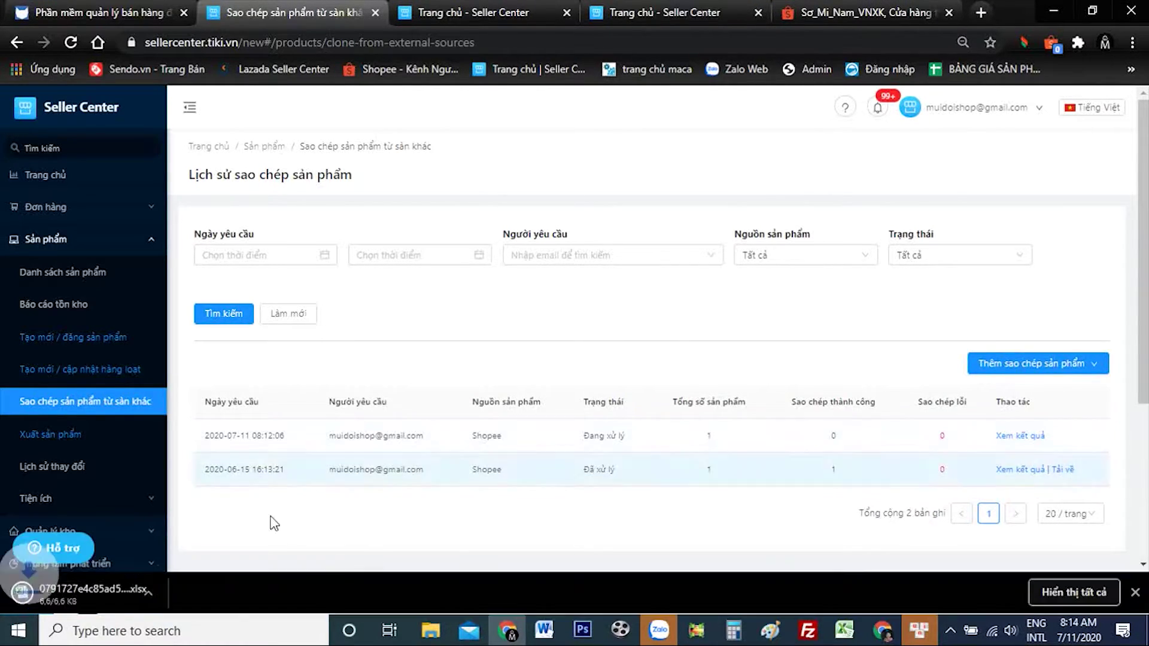
click(101, 589)
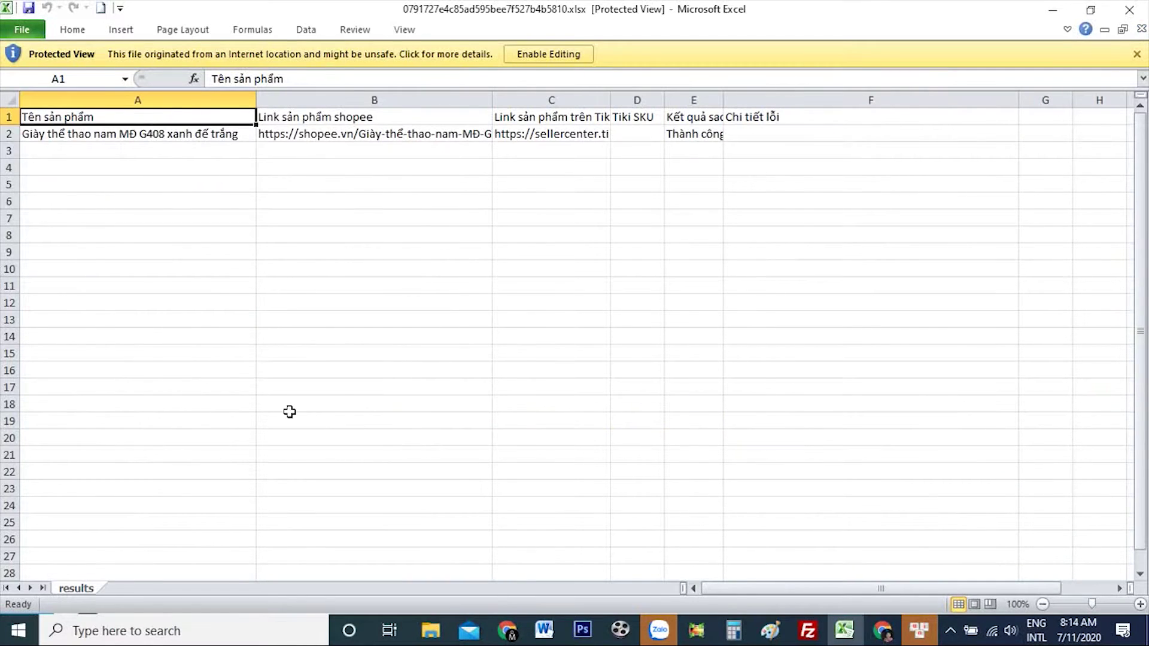
click(470, 258)
click(541, 55)
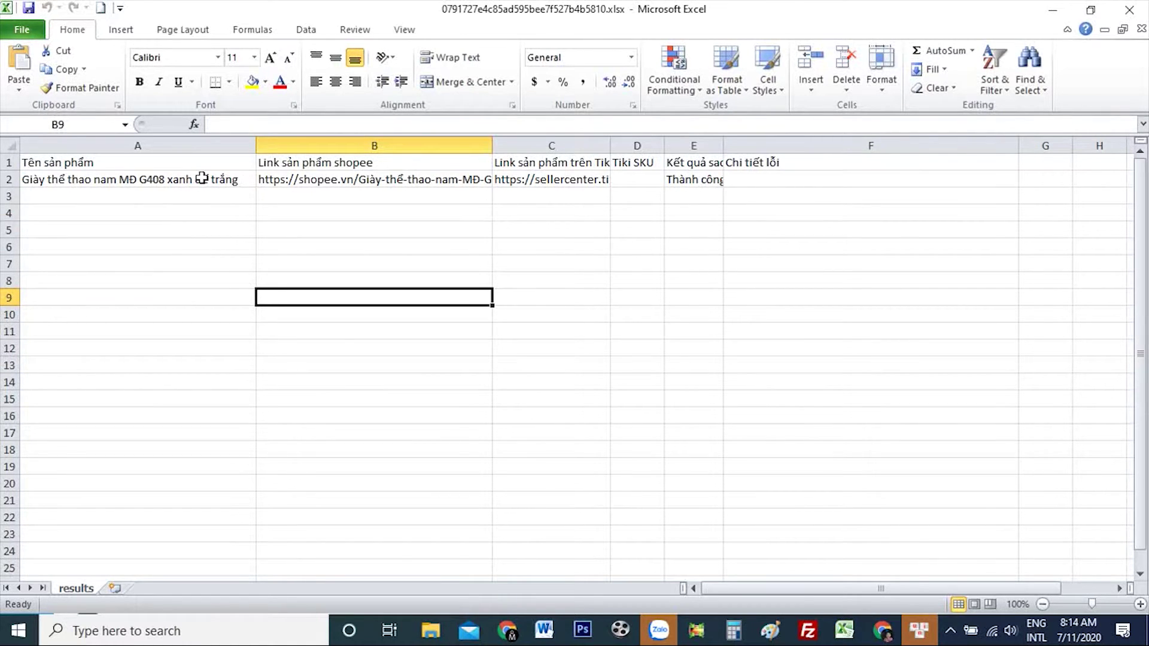
- Widen the Shopee link and Tiki Seller Center link columns to read them, and close the workbook without saving
drag(492, 146, 563, 147)
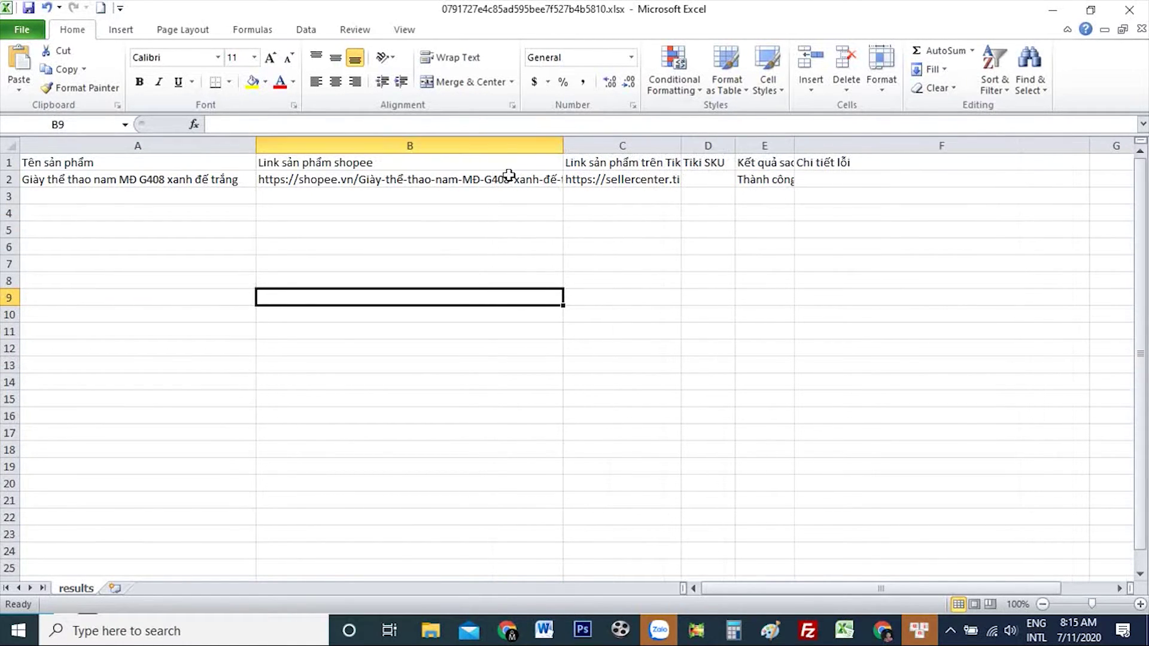
drag(683, 146, 817, 147)
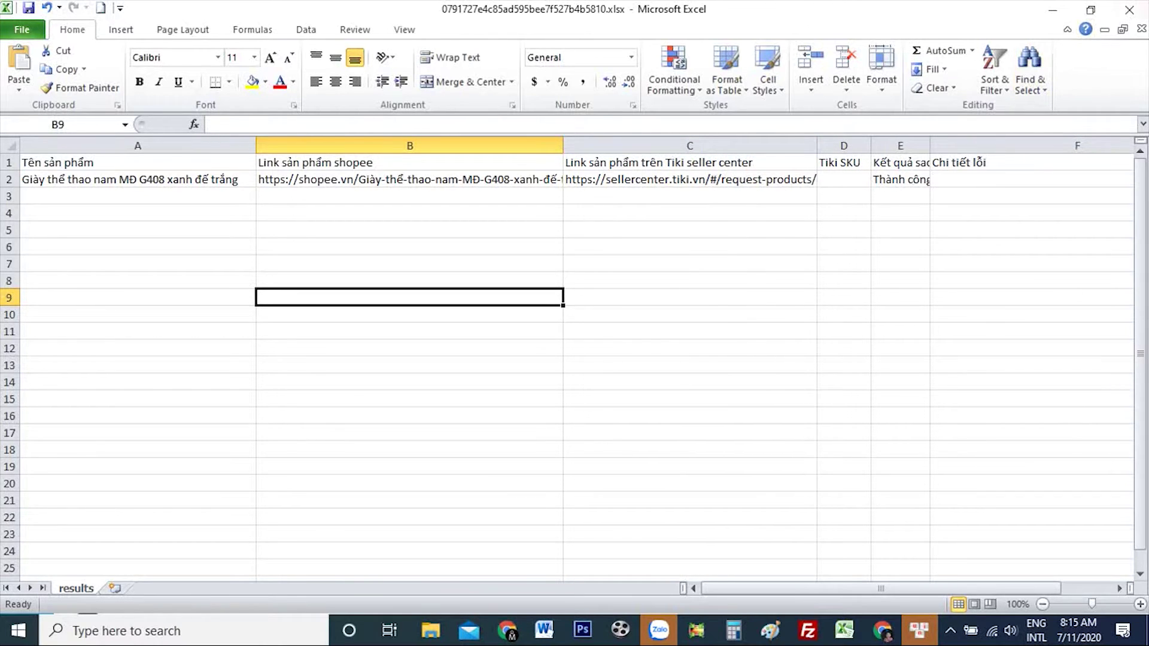
click(1142, 18)
click(570, 333)
- Open Seller Center's product list, check the product name in the Excel file, and search for Giày thể thao nam MĐ G408 xanh đế trắng
click(94, 273)
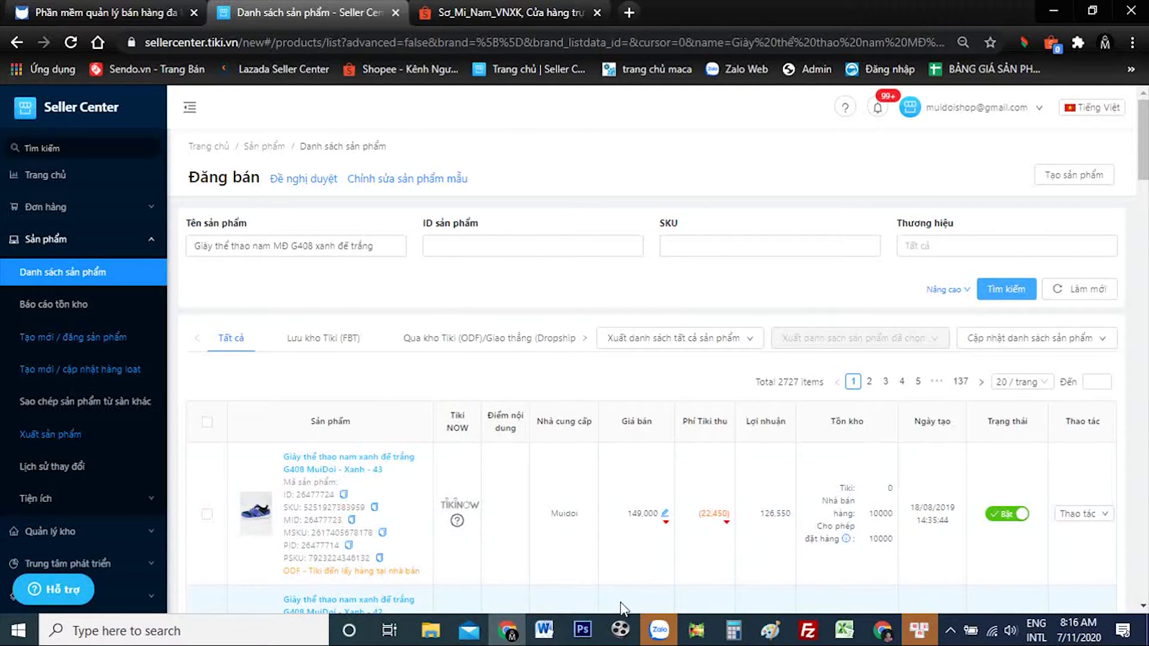
click(844, 631)
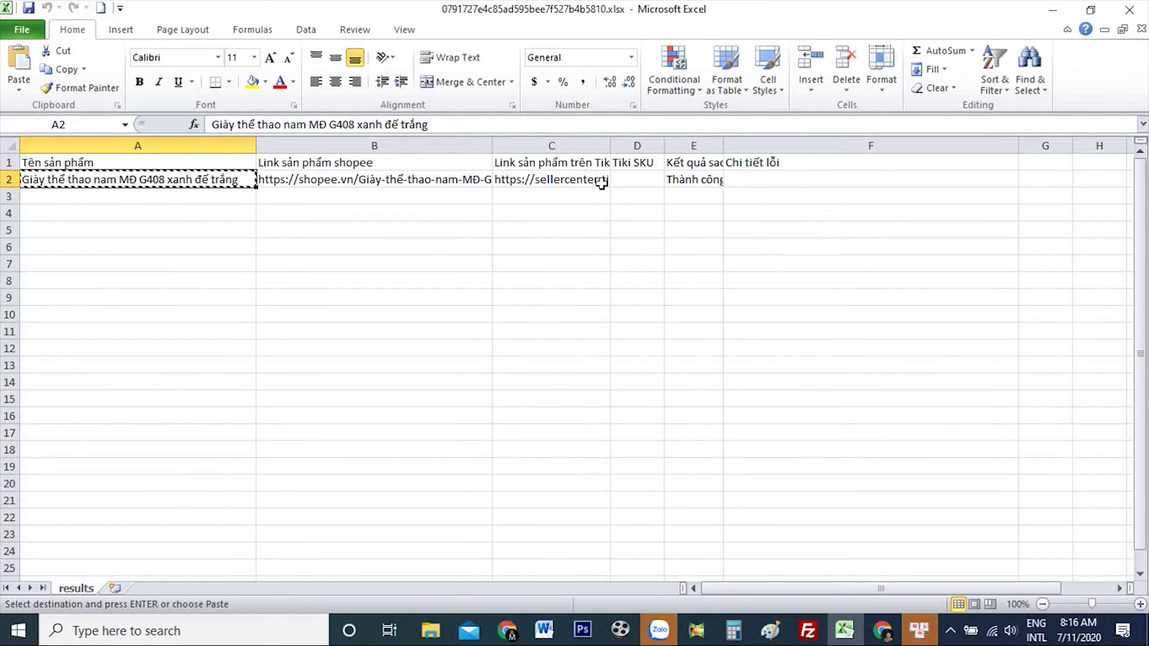
click(1053, 9)
click(371, 246)
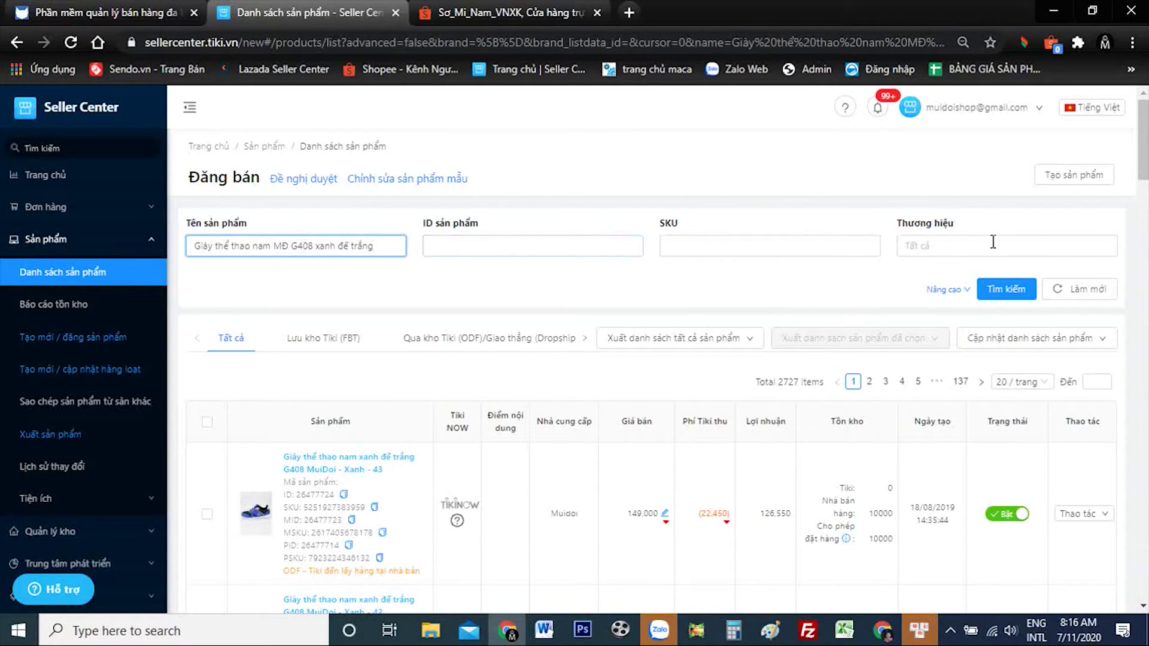
click(1011, 290)
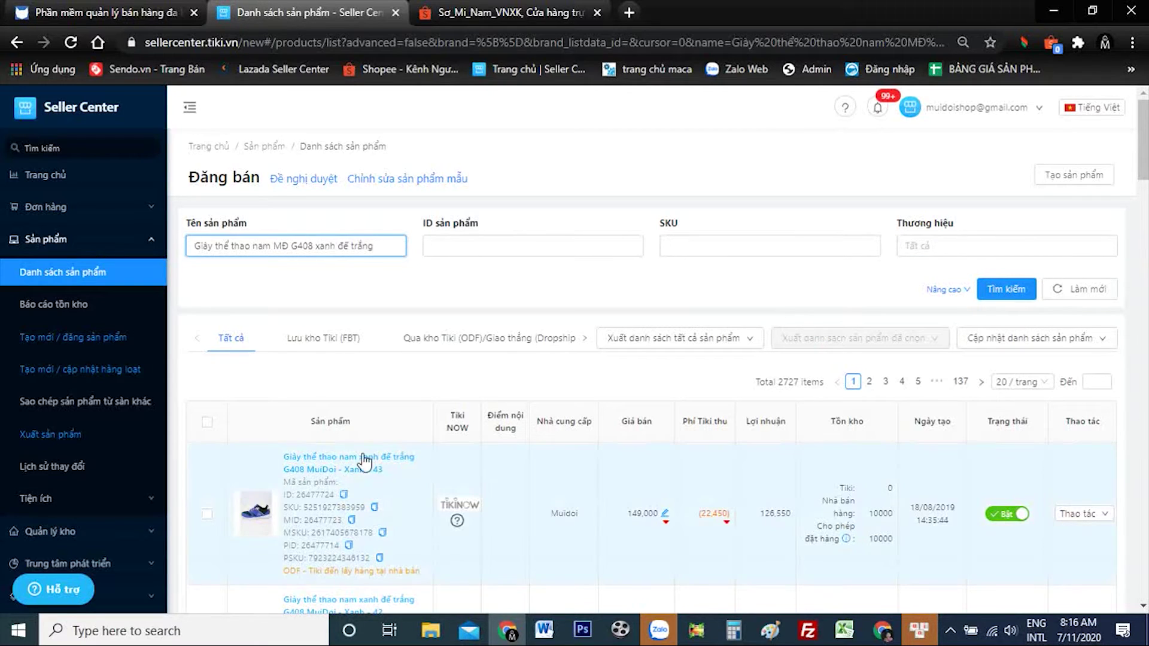
drag(390, 249, 190, 247)
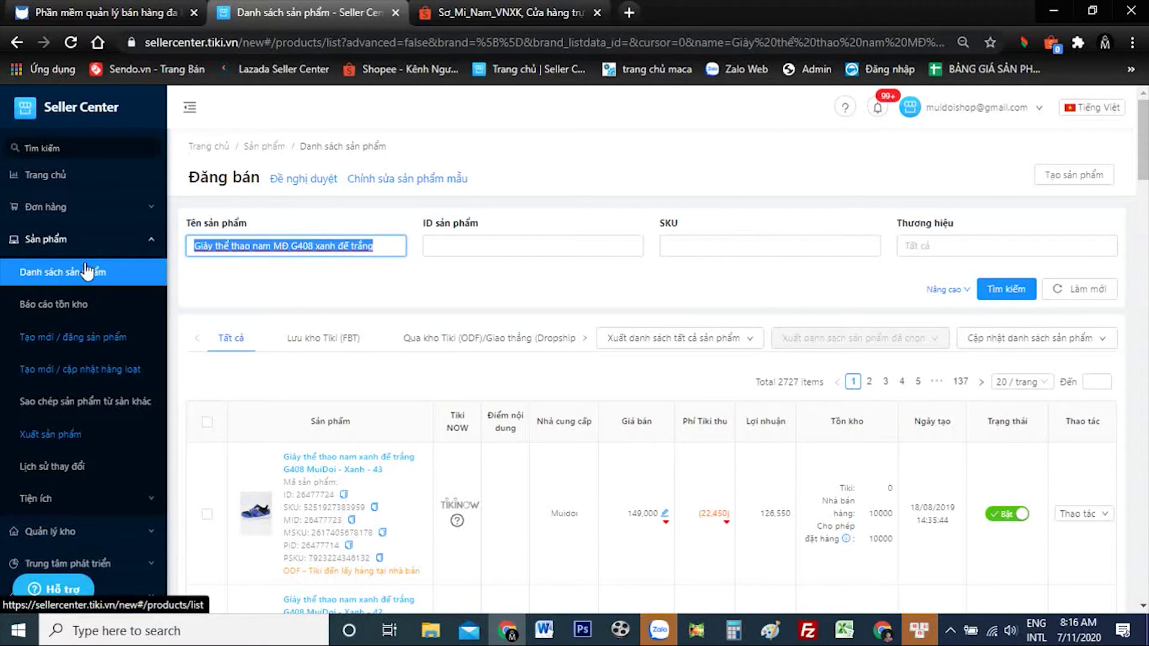
click(1010, 292)
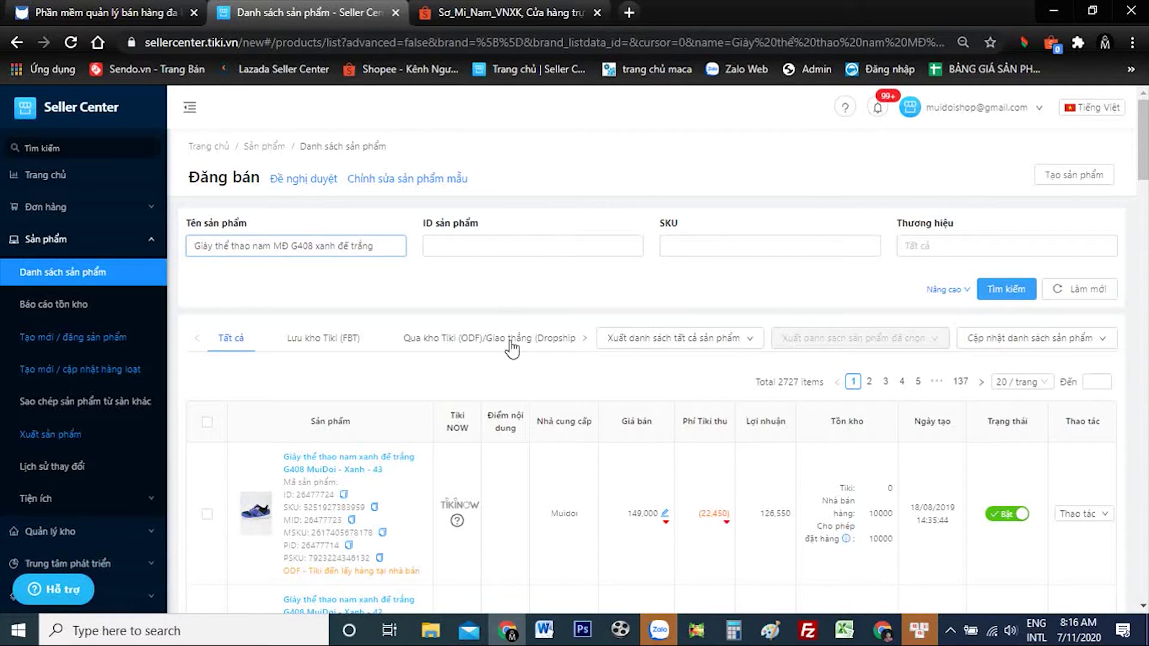
- Examine the listed variants of the G408 shoe, including their images, colours, sizes, product codes and delivery method
scroll(497, 311, down, 4)
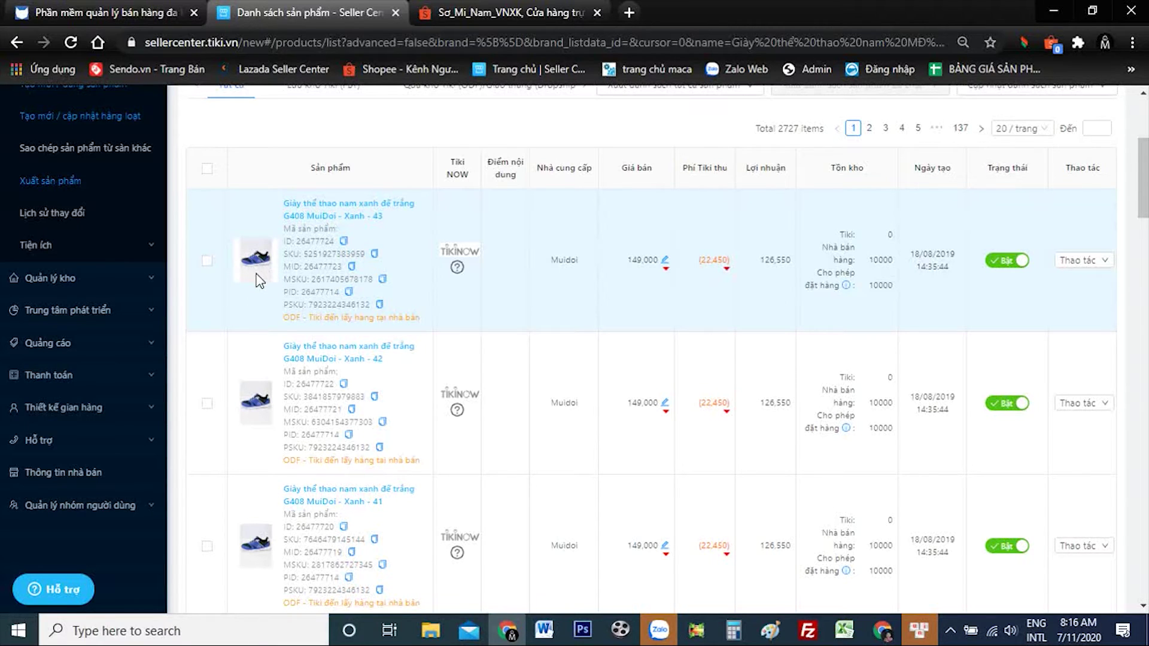
scroll(258, 282, up, 2)
scroll(259, 287, down, 3)
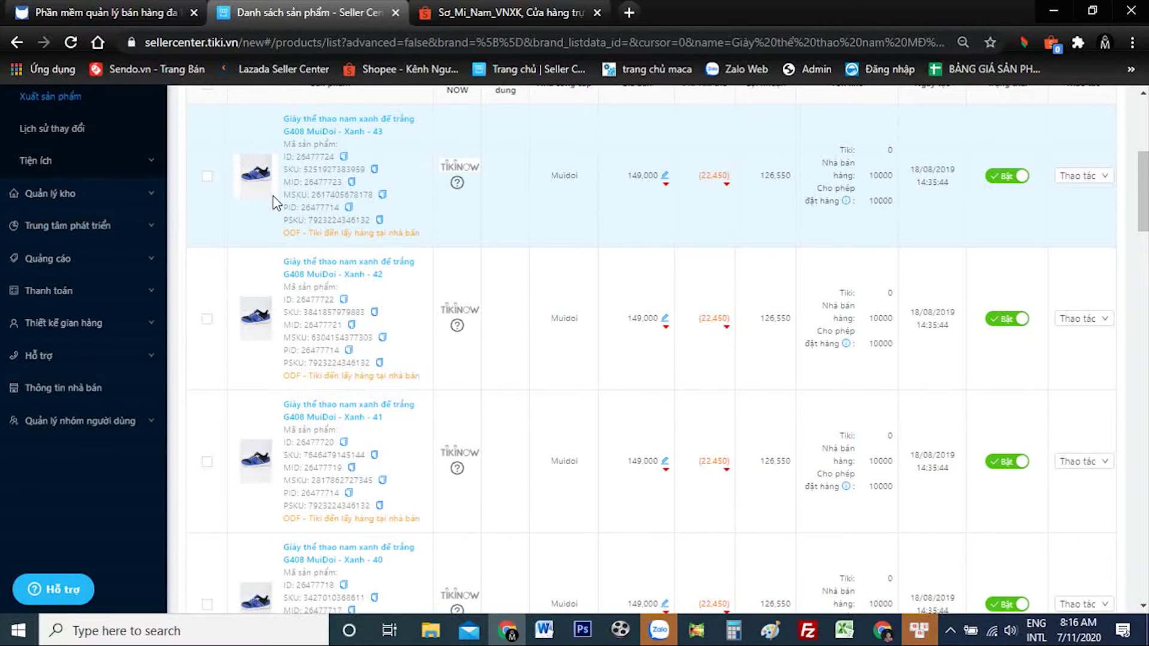
scroll(275, 201, down, 1)
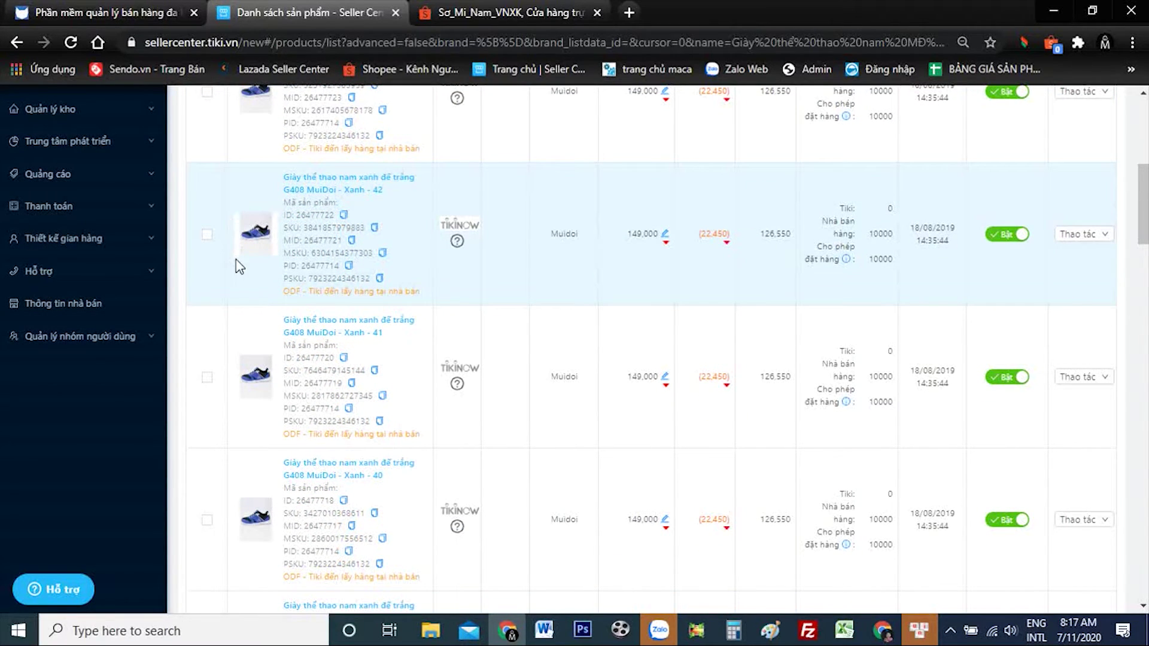
scroll(233, 318, up, 2)
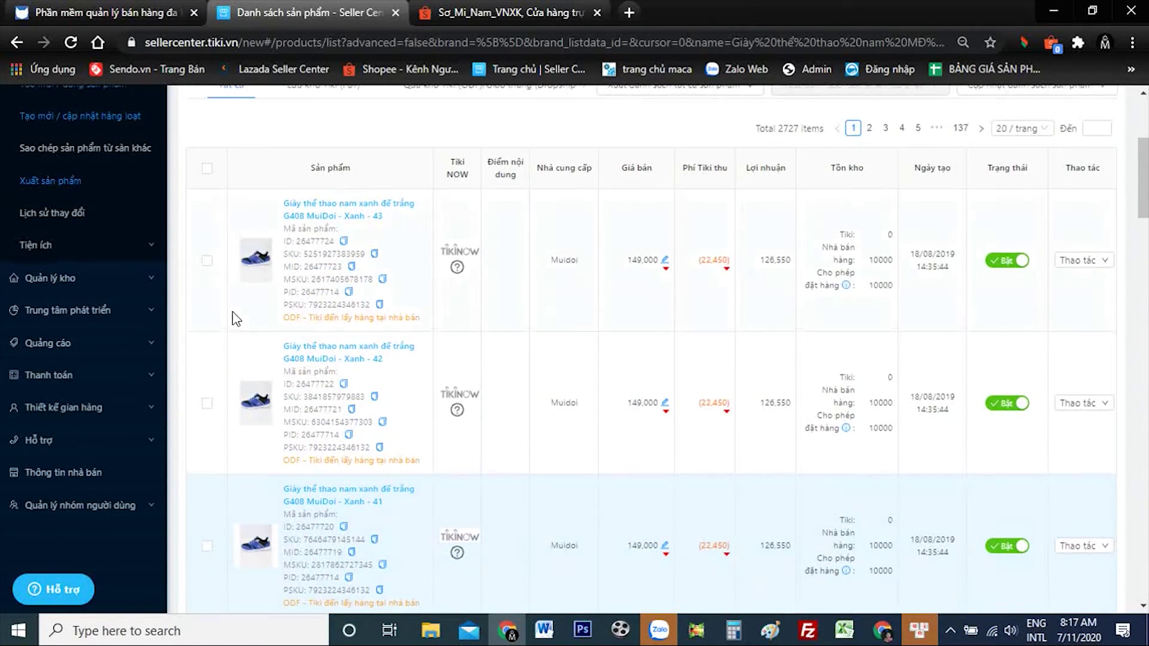
scroll(254, 356, down, 3)
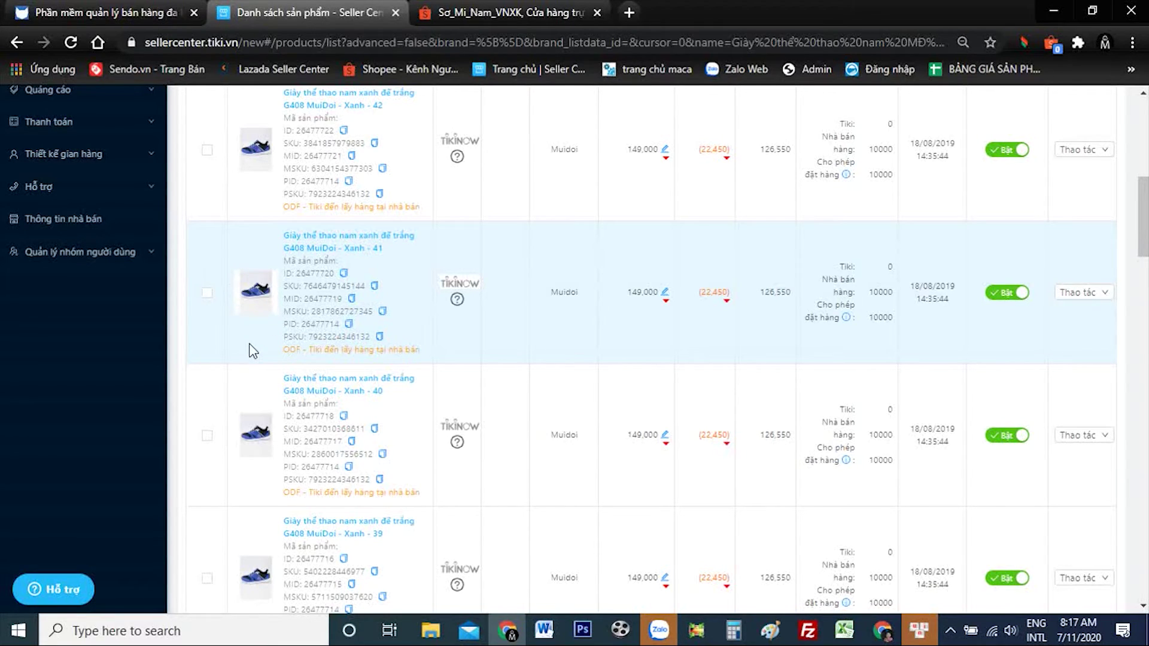
scroll(249, 347, down, 3)
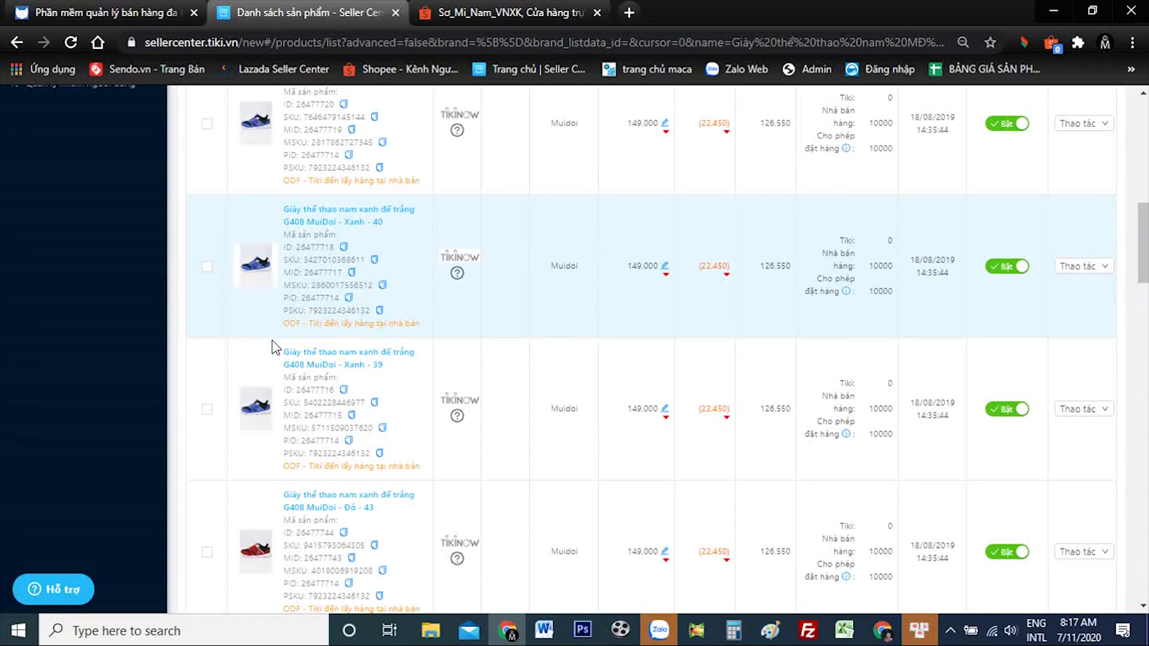
scroll(273, 344, down, 3)
scroll(271, 339, up, 6)
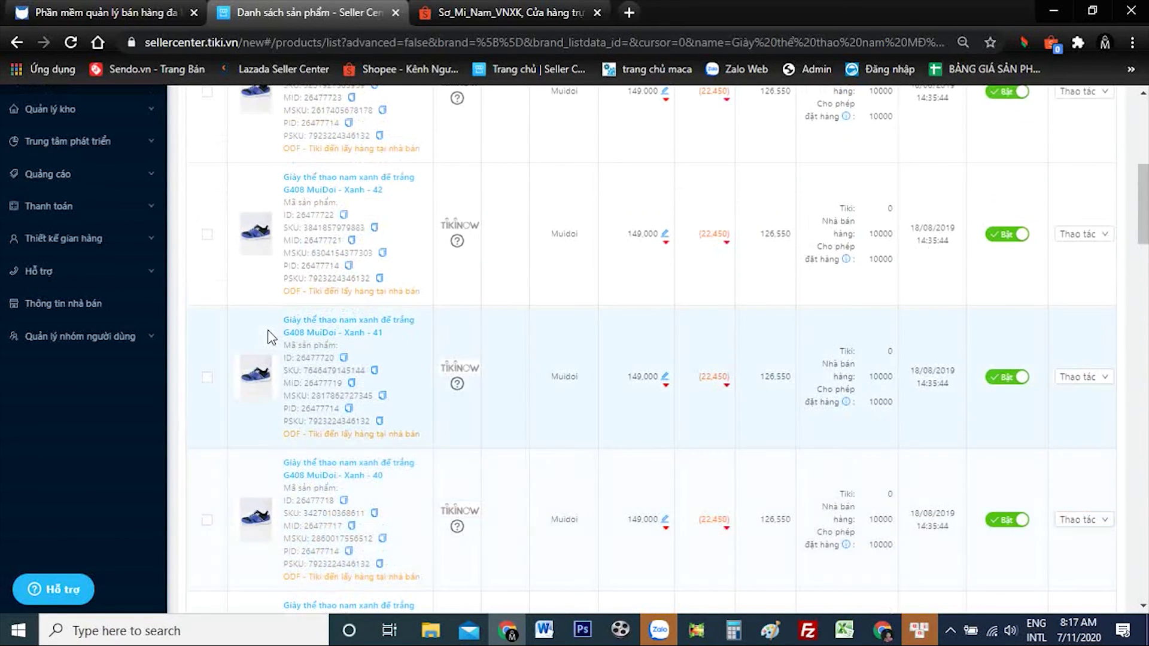
scroll(271, 339, up, 3)
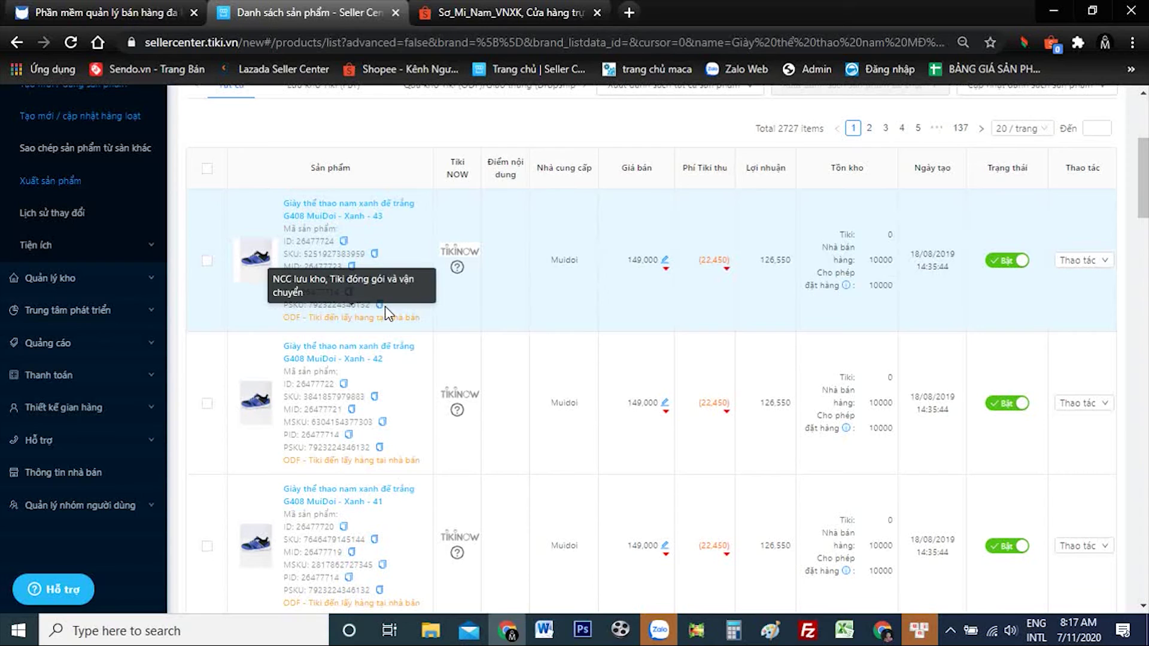
- View the price editing form of the G408 MuiDoi - Xanh - 43 variant and close it without changes
click(665, 263)
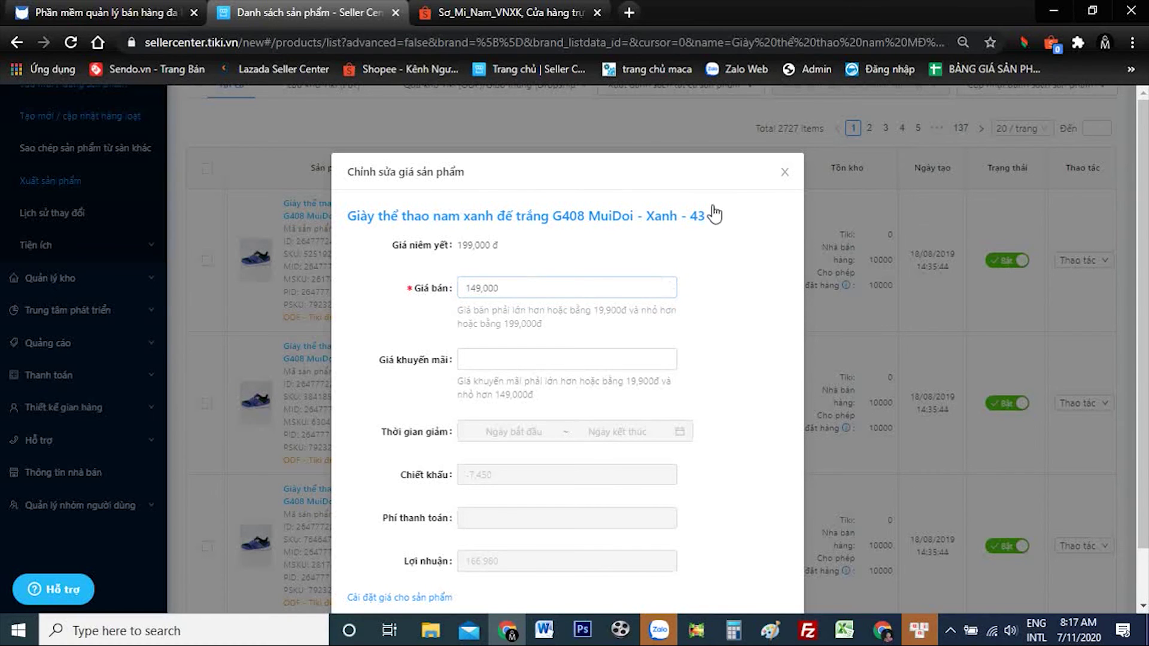
click(784, 173)
scroll(711, 305, down, 10)
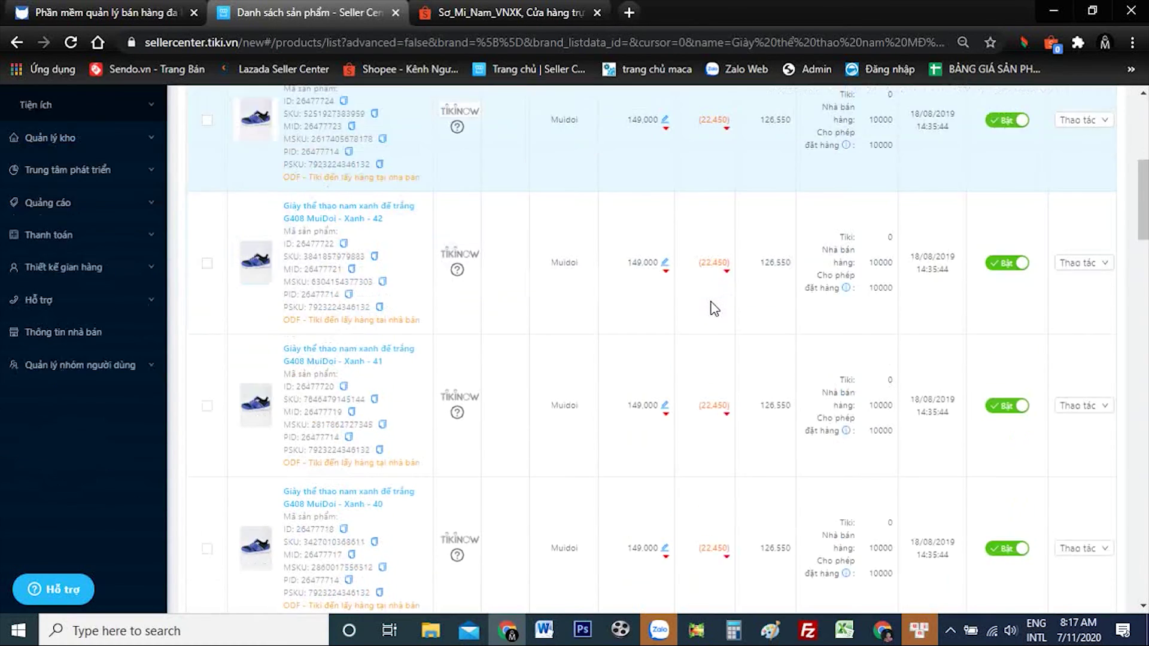